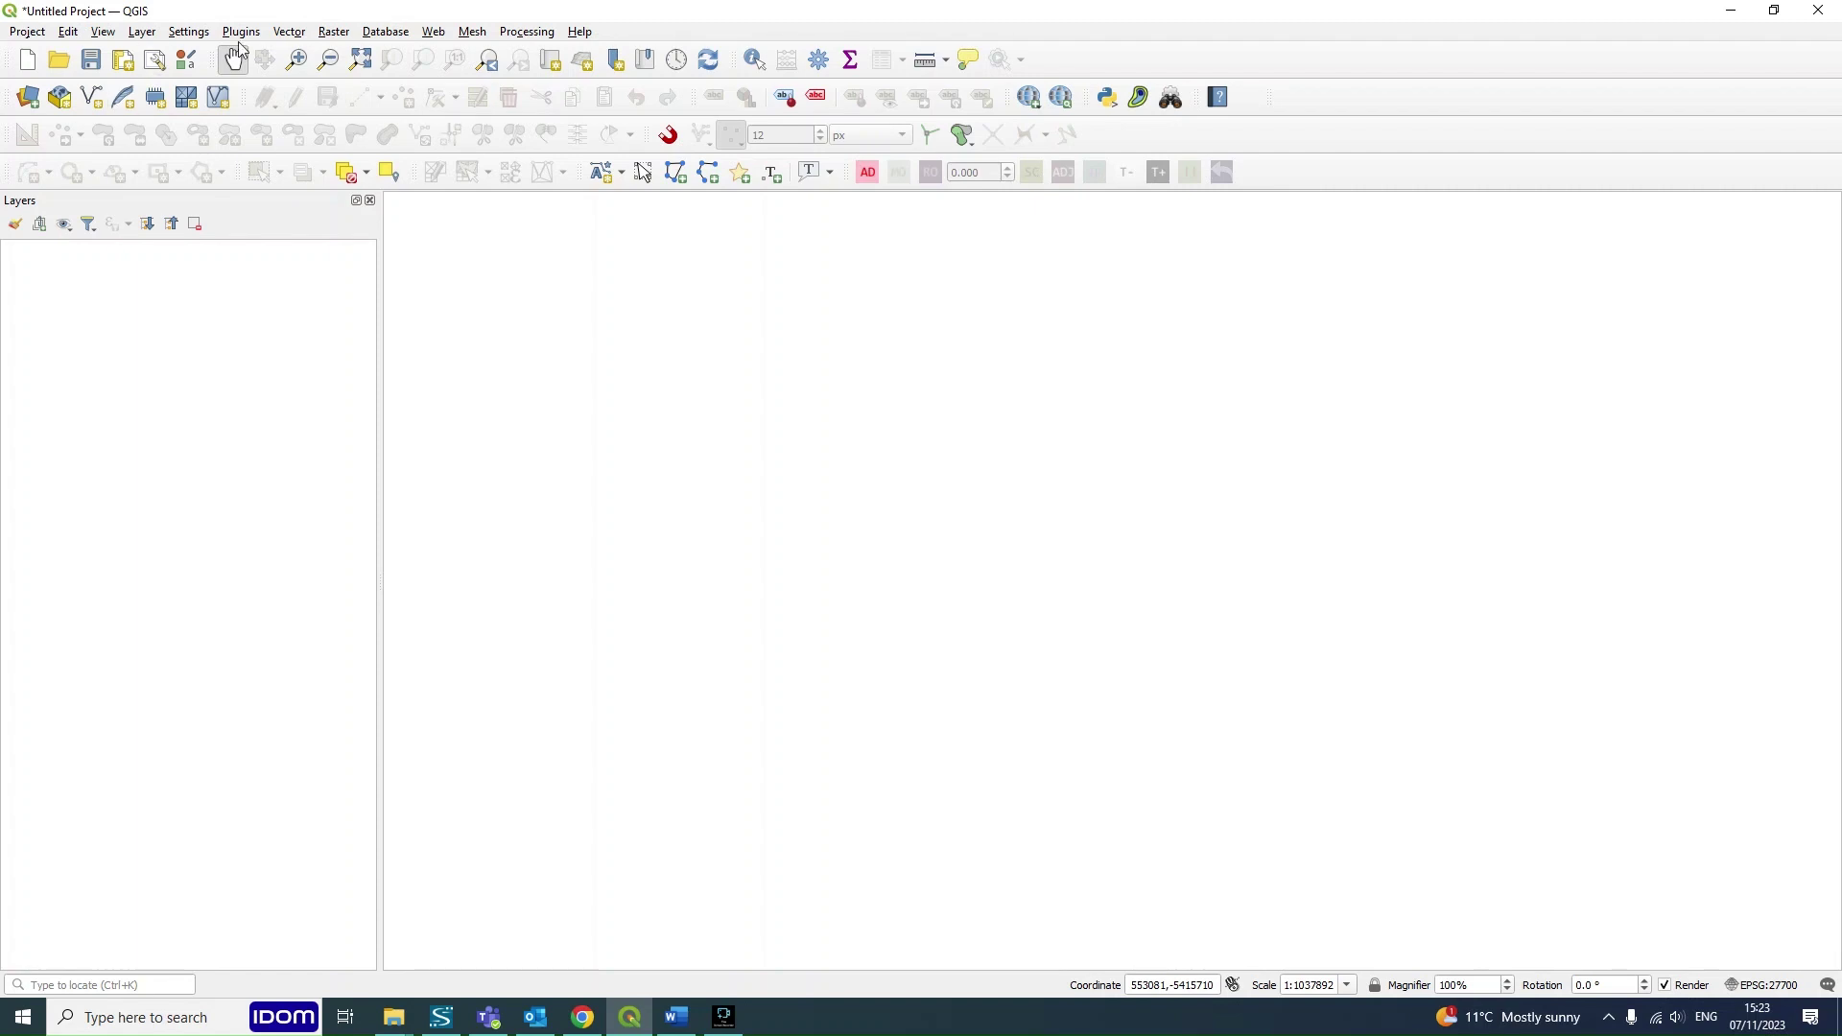
left_click(334, 34)
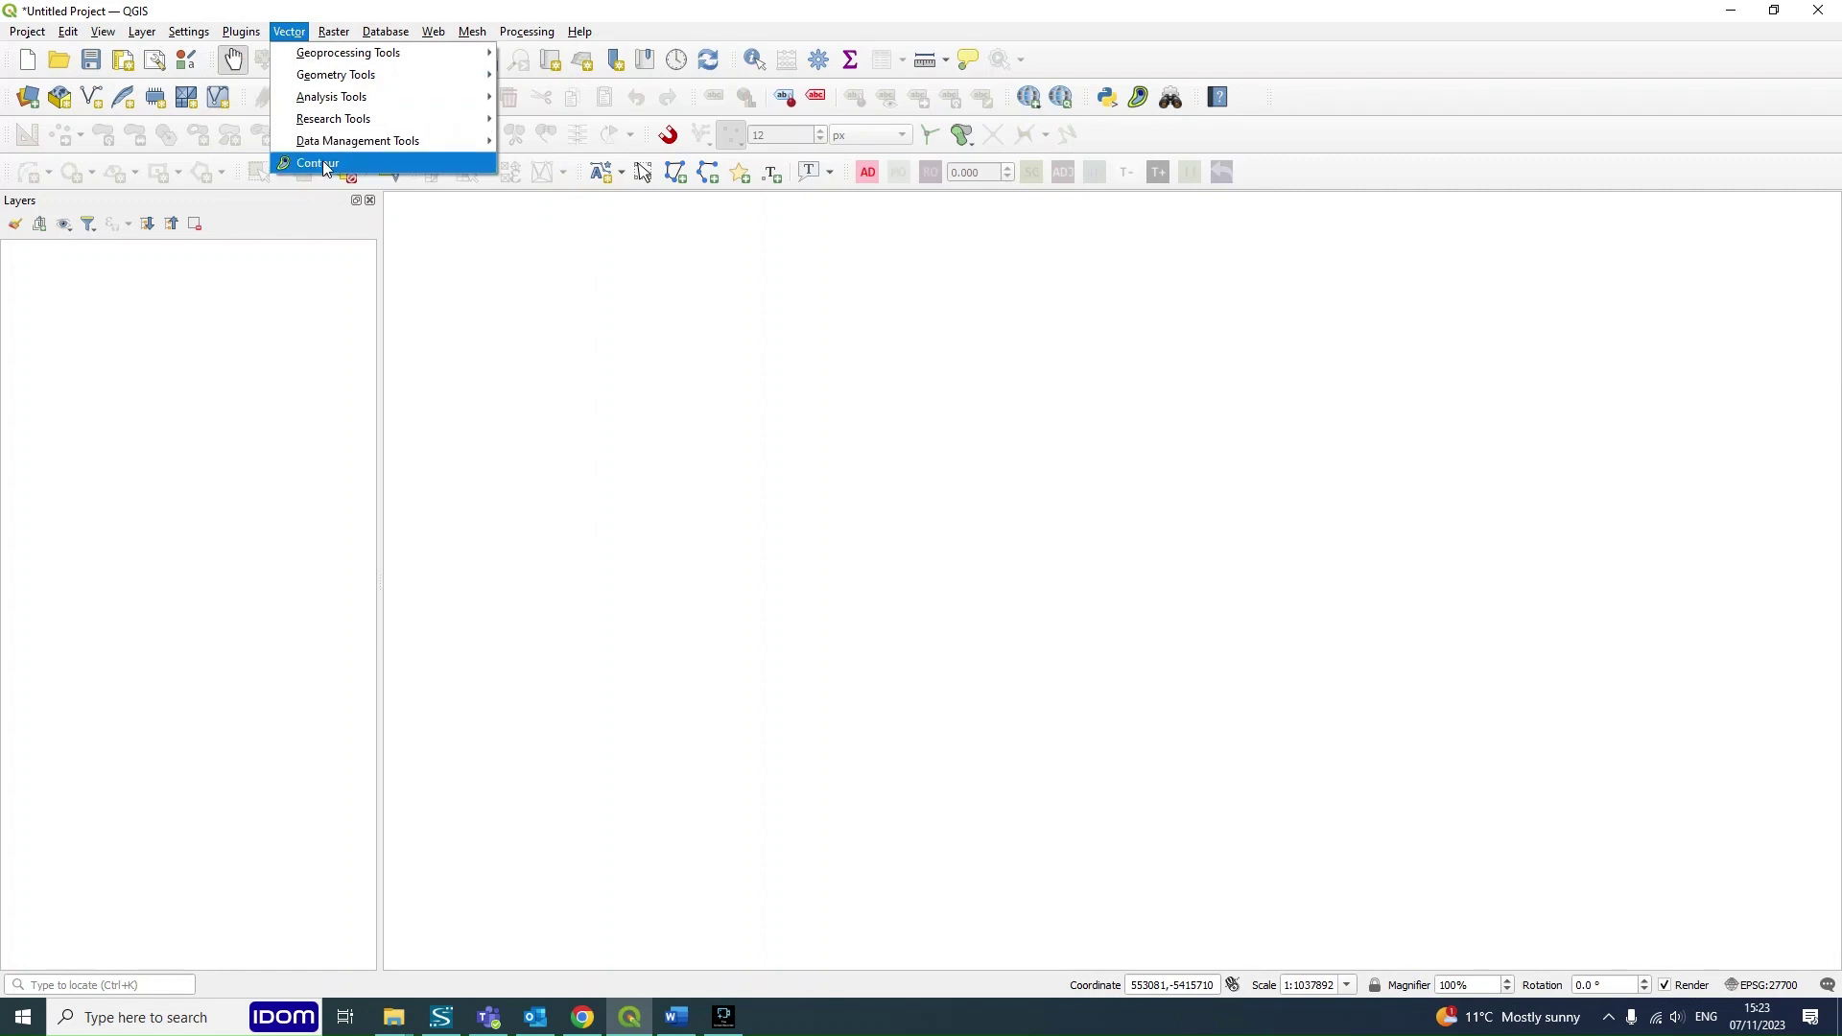
mouse_move(257, 34)
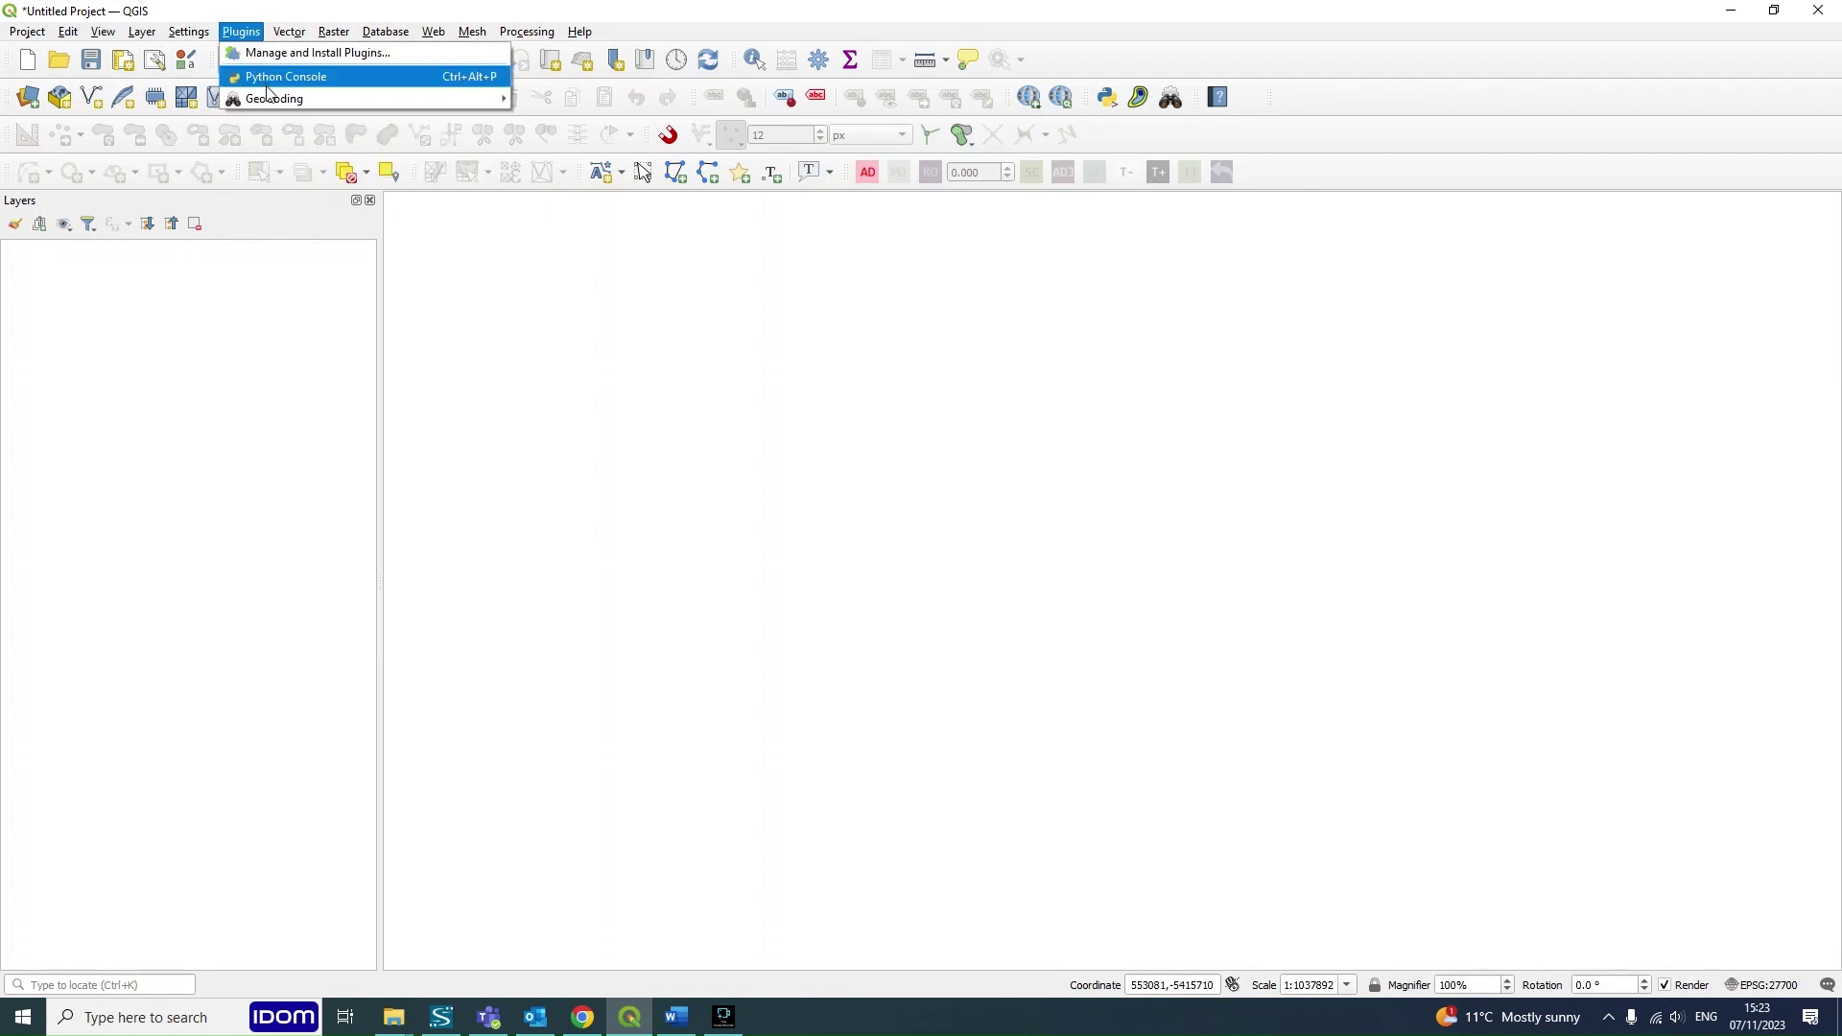
mouse_move(333, 32)
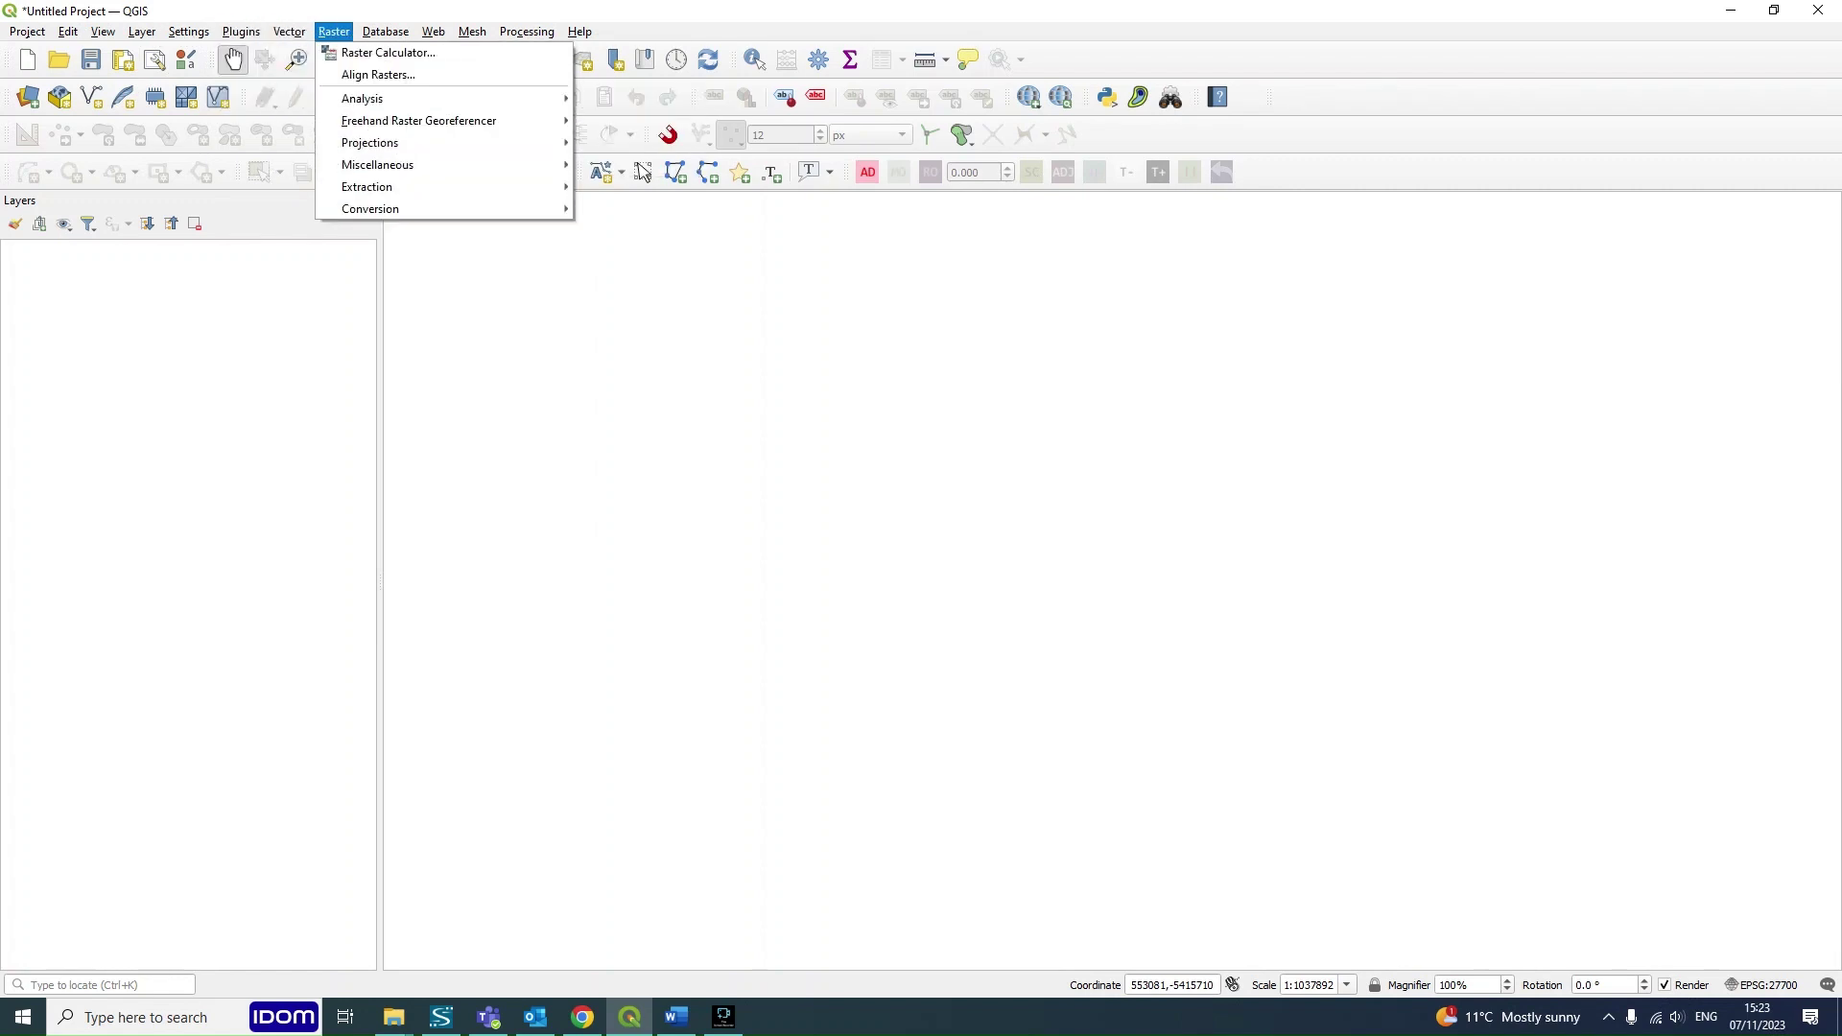
mouse_move(412, 127)
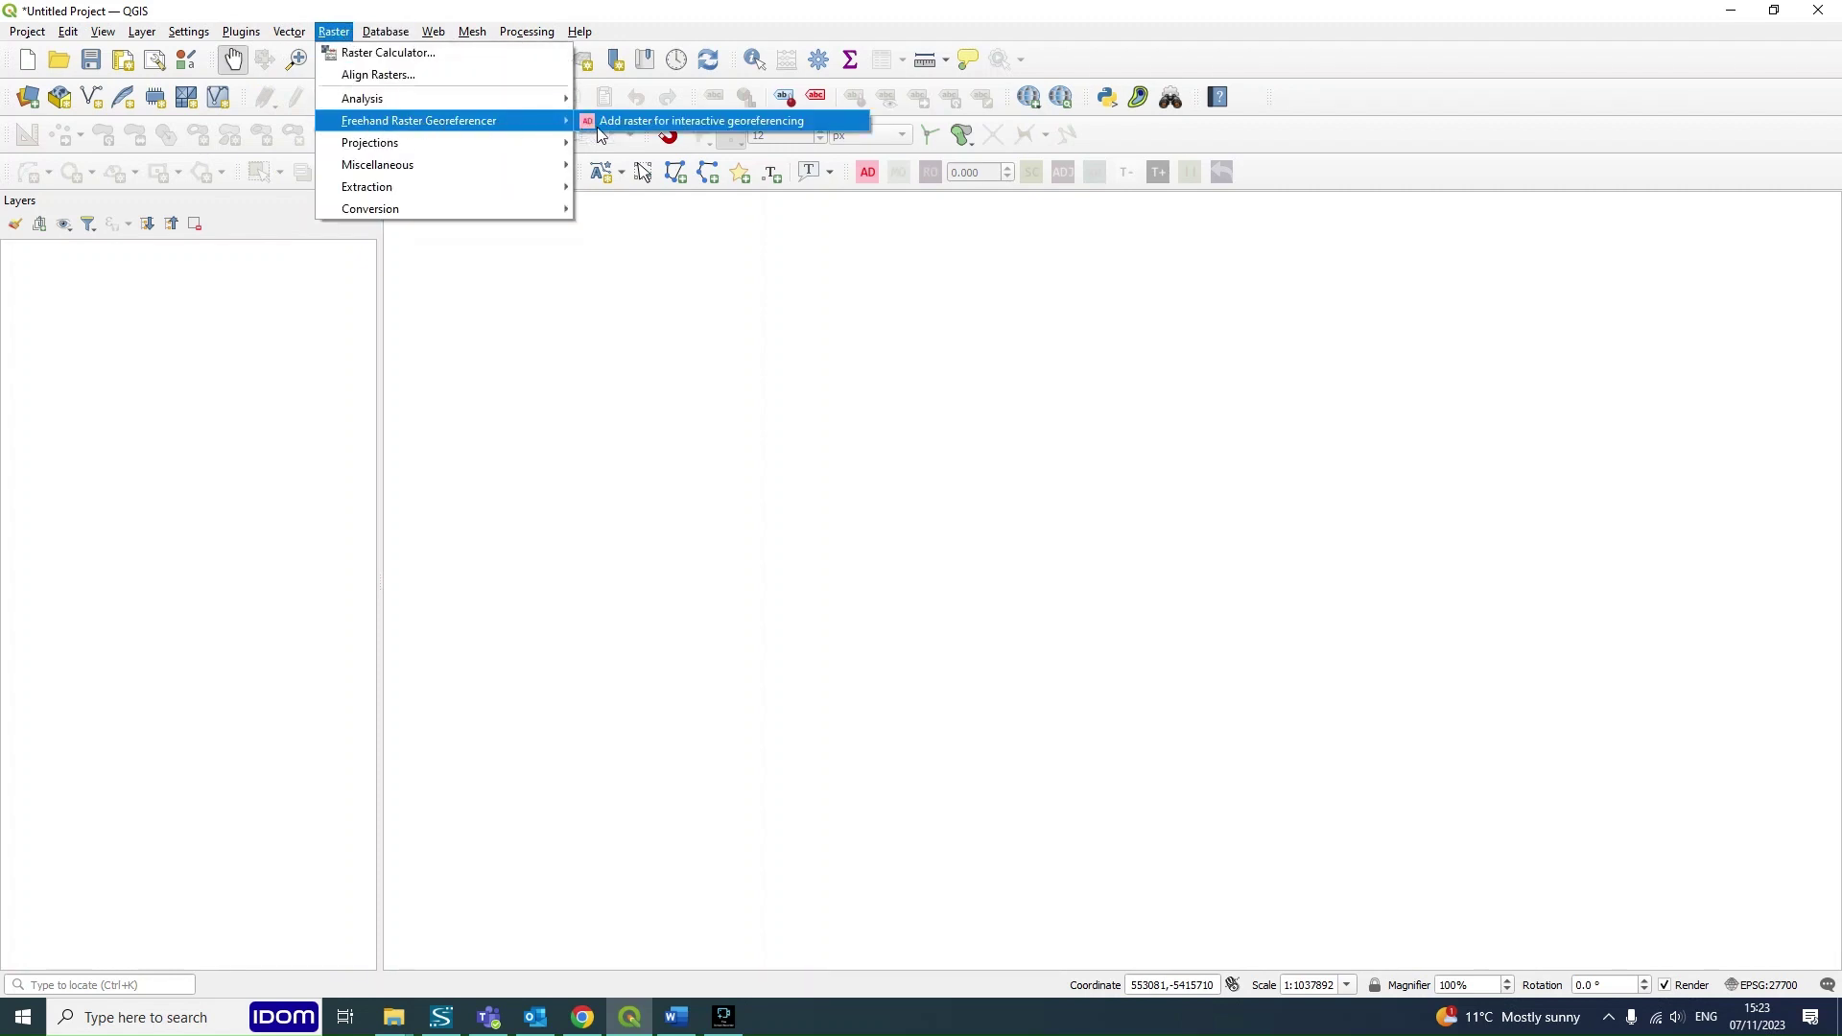
left_click(573, 490)
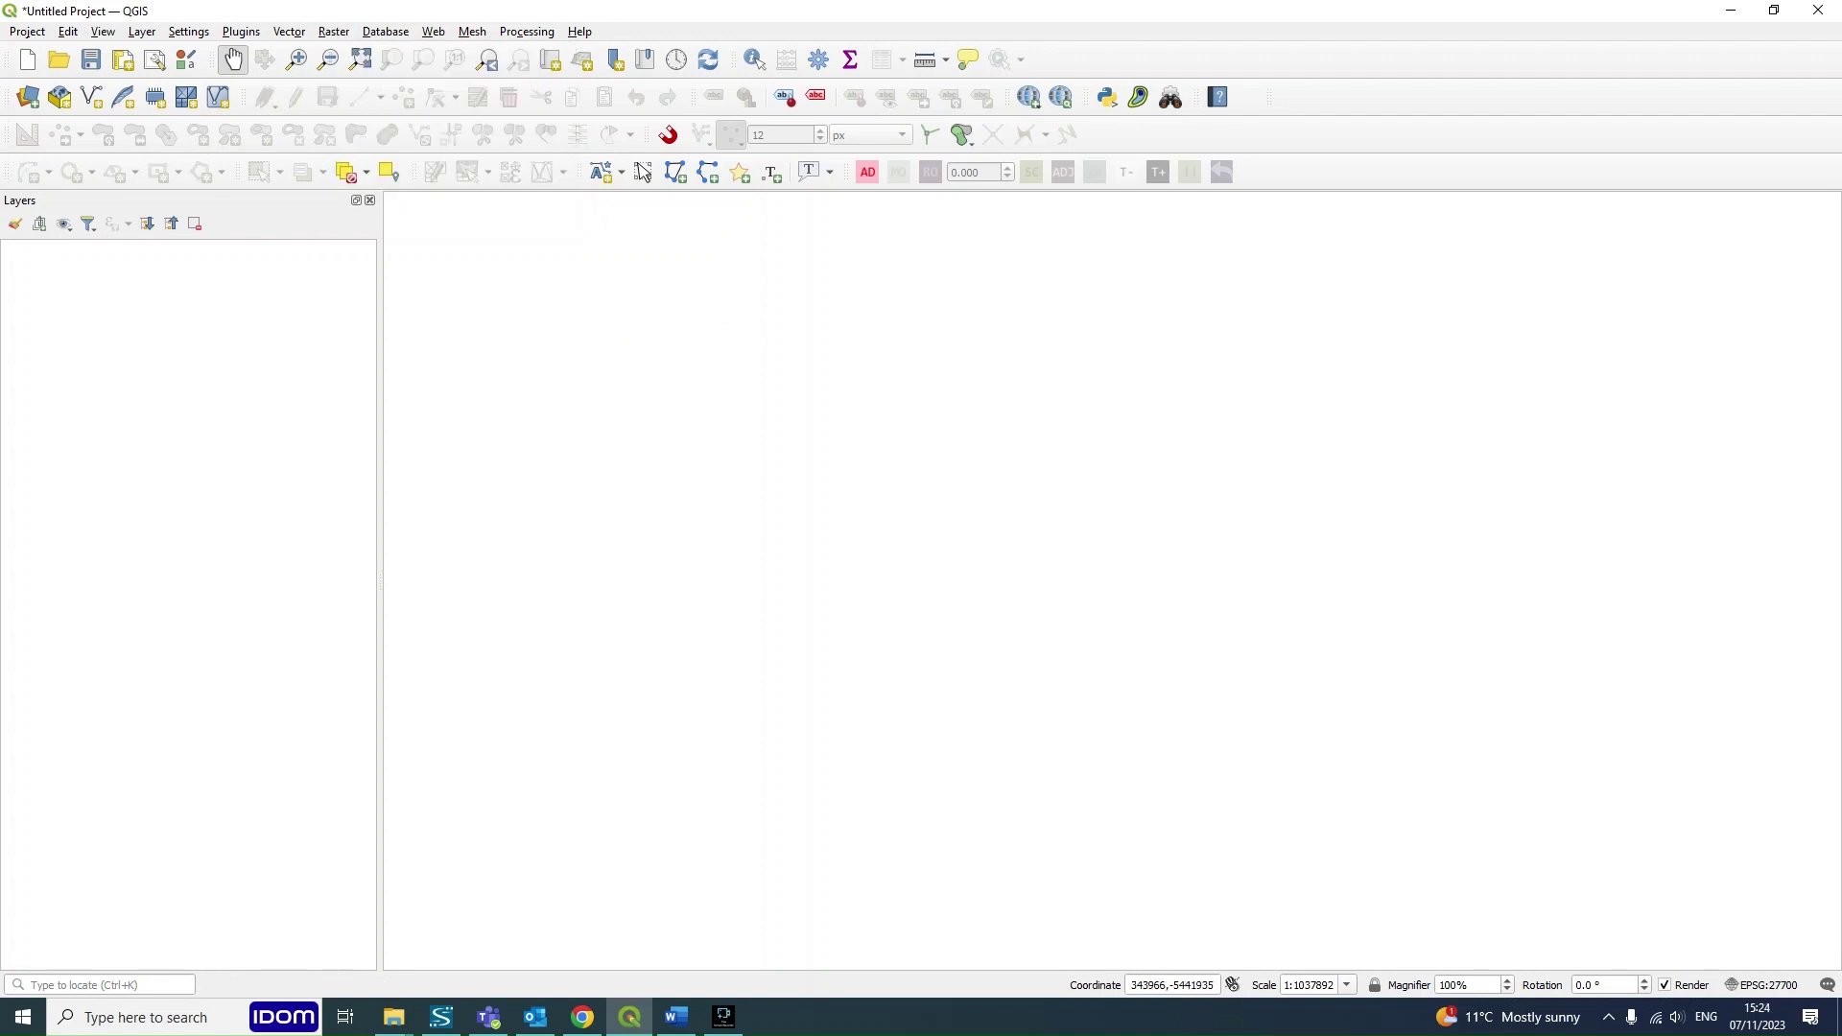
Step: Add the OSM Standard basemap from QuickMapServices and bring southern England into view
left_click(434, 37)
mouse_move(509, 56)
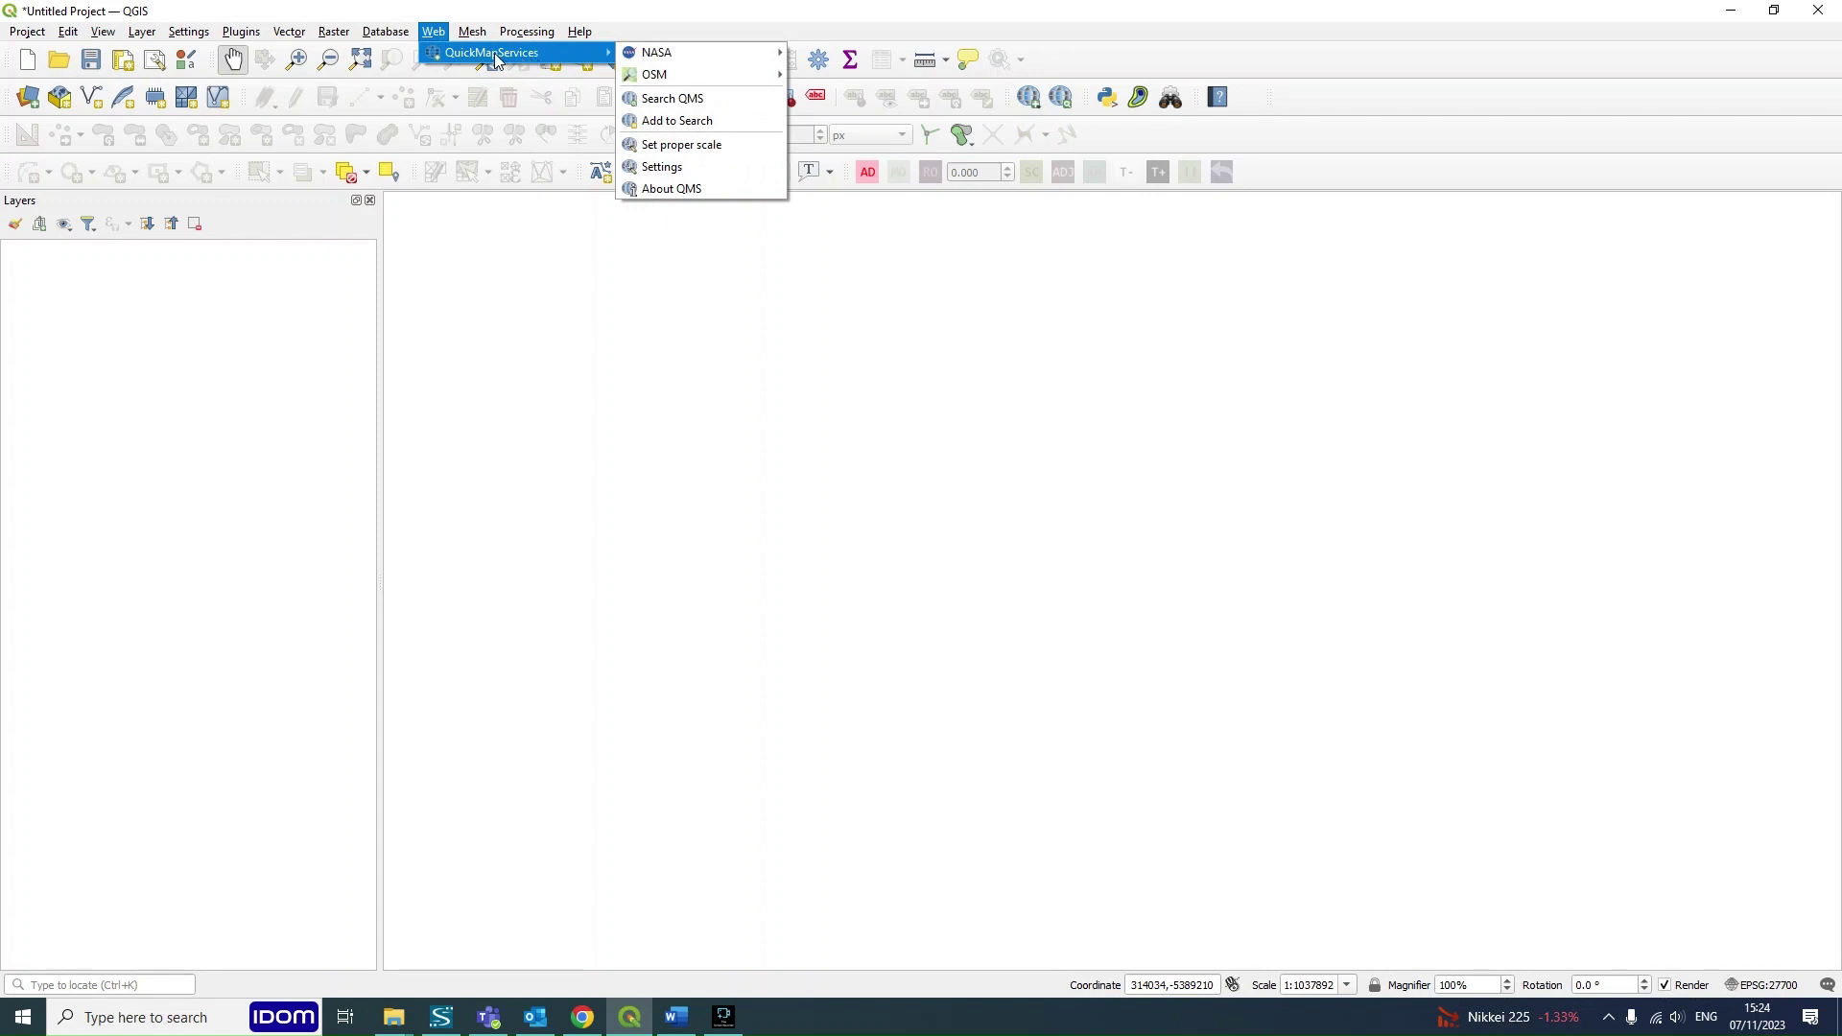
mouse_move(676, 83)
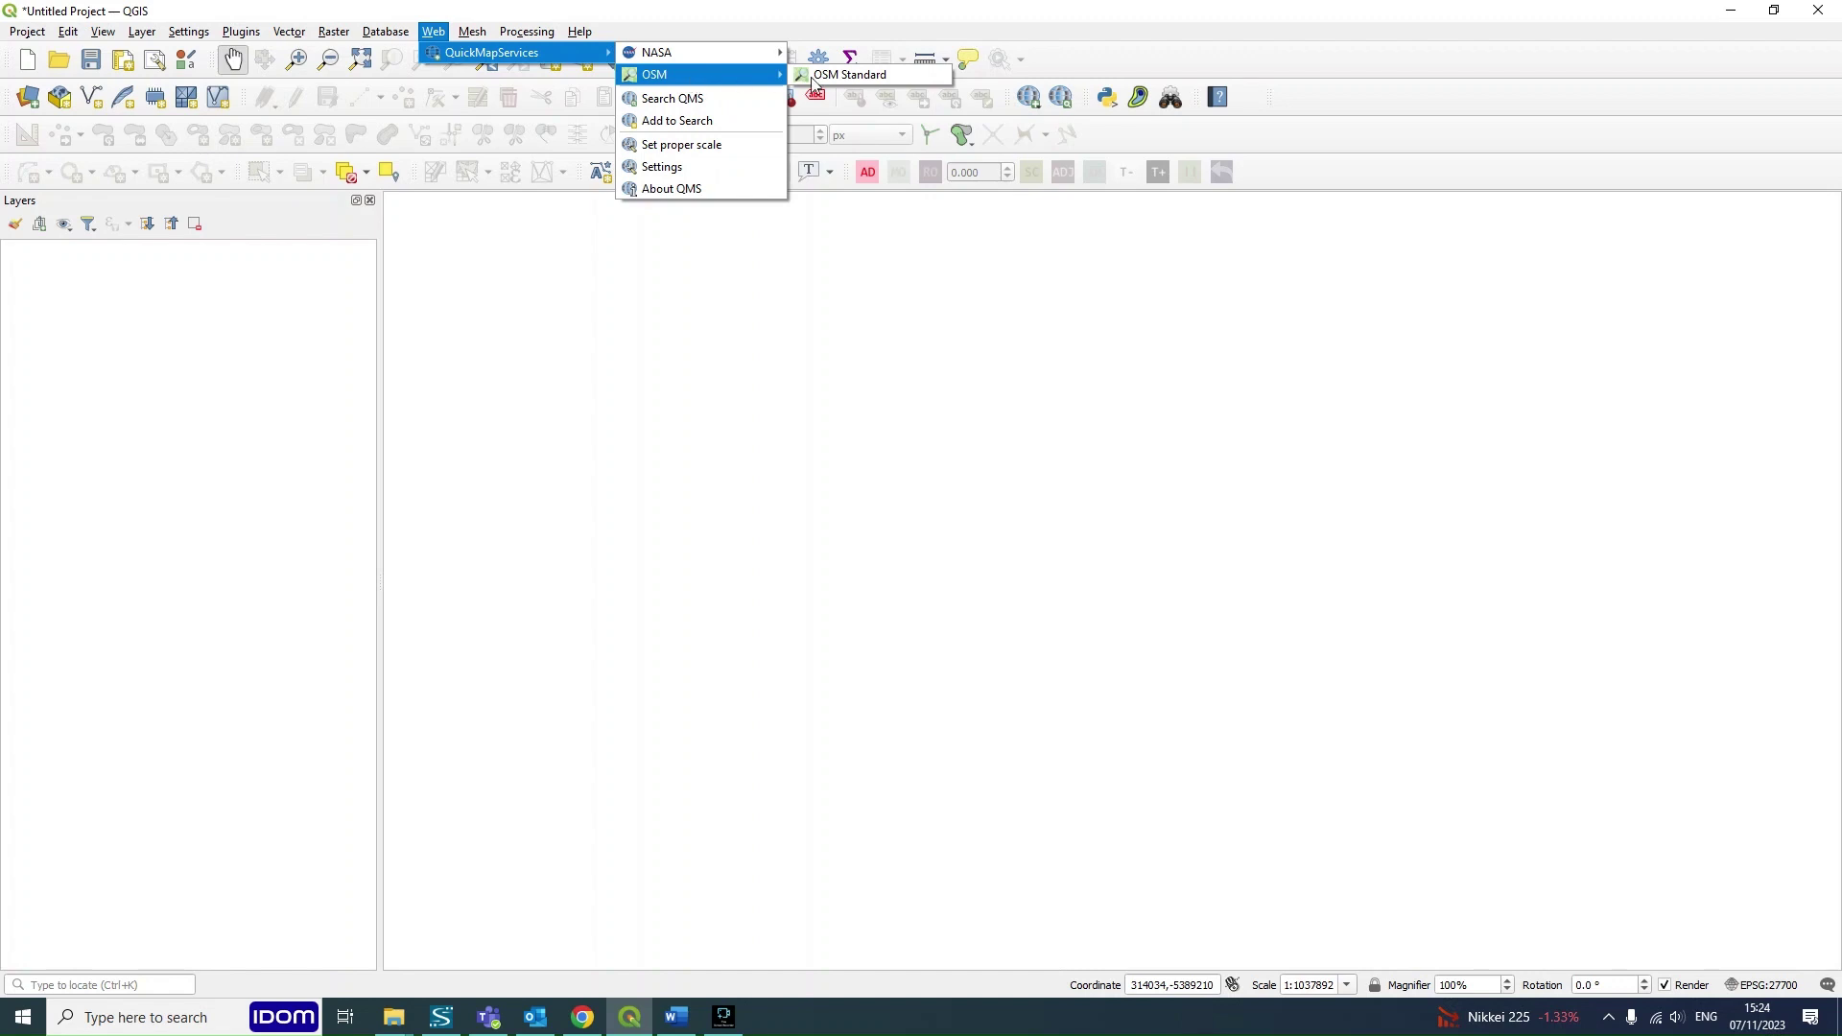
left_click(849, 75)
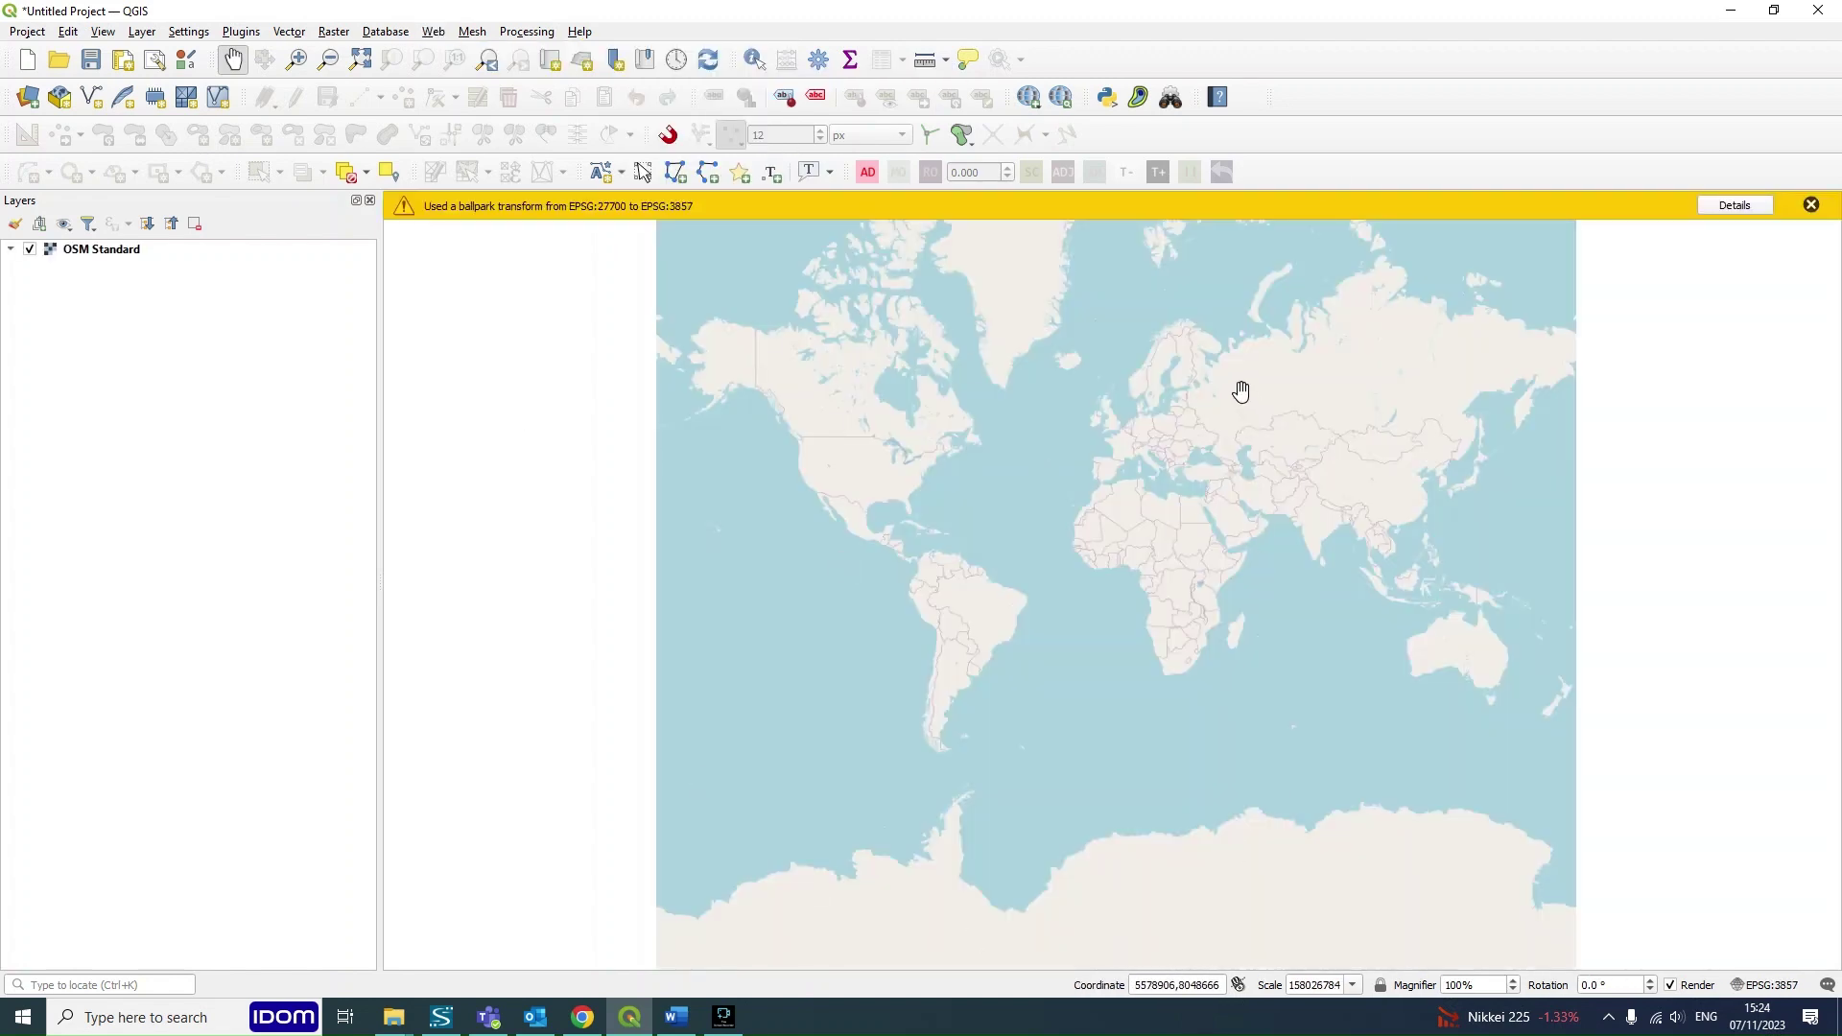
scroll(1175, 372, "up", 2)
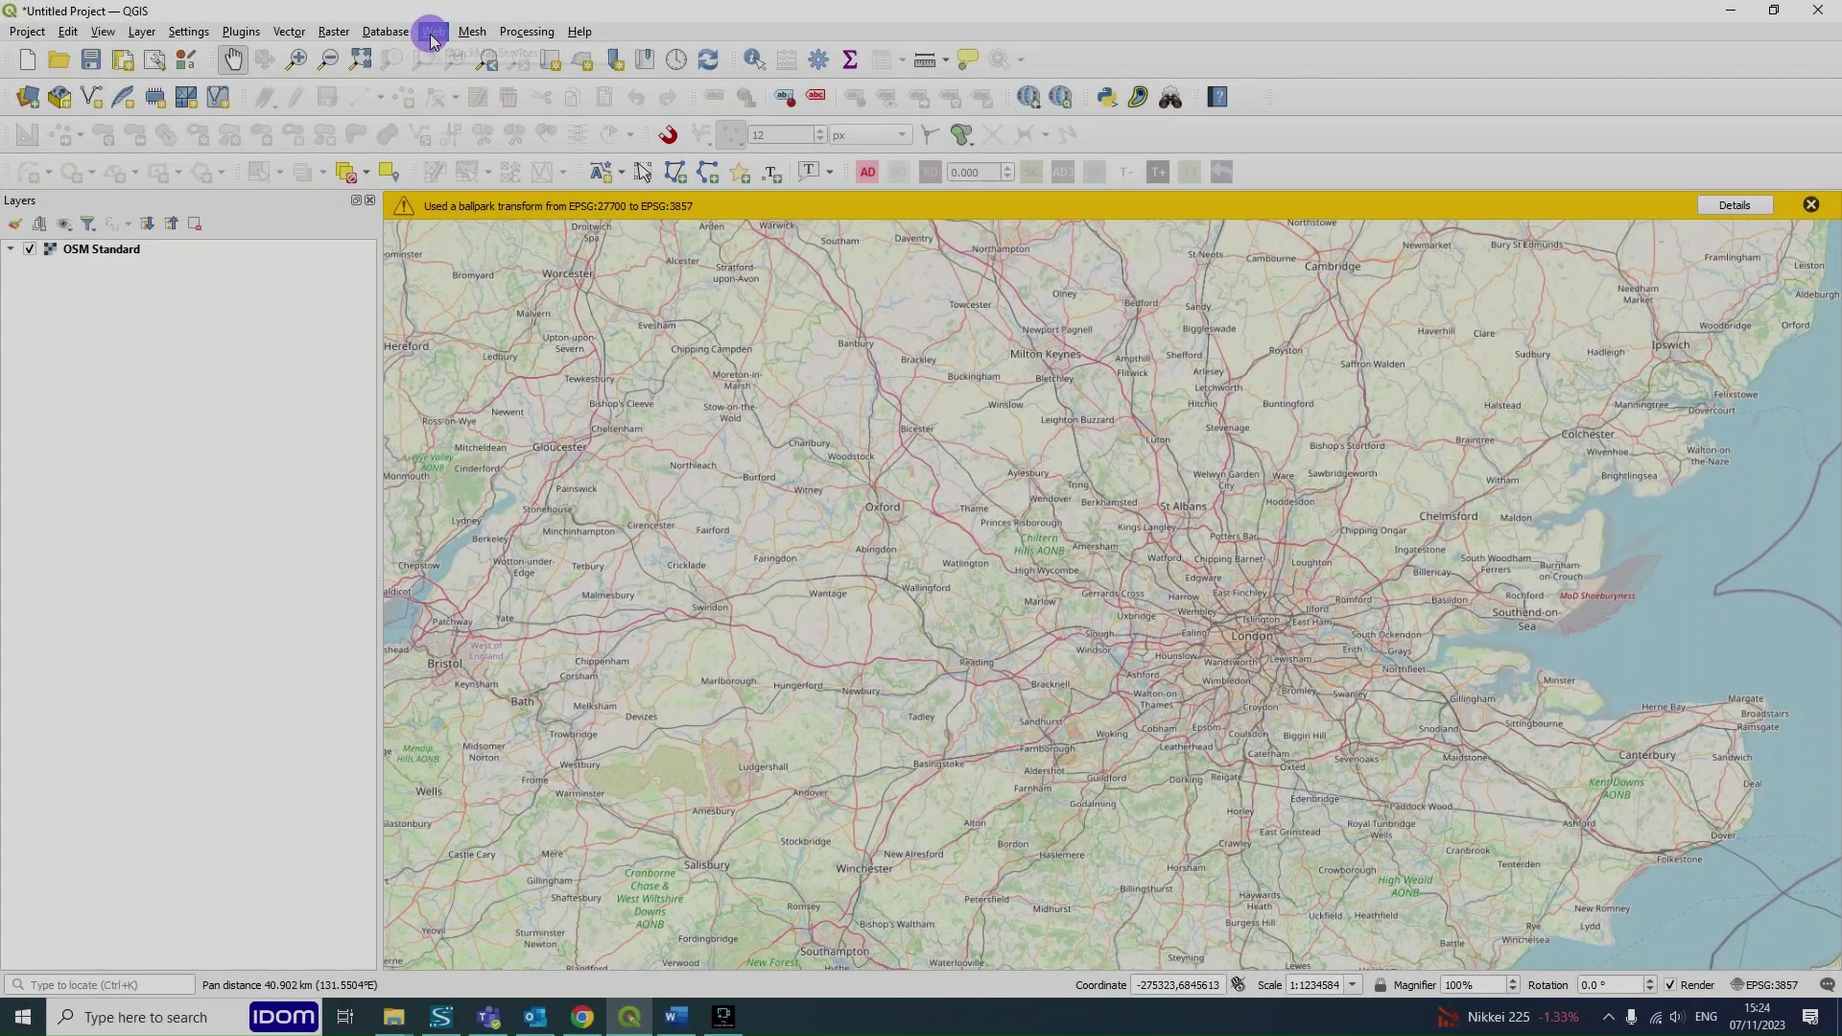
Step: Add the Google Satellite Hybrid basemap through the QMS search and hide the OSM Standard layer
left_click(433, 32)
mouse_move(449, 54)
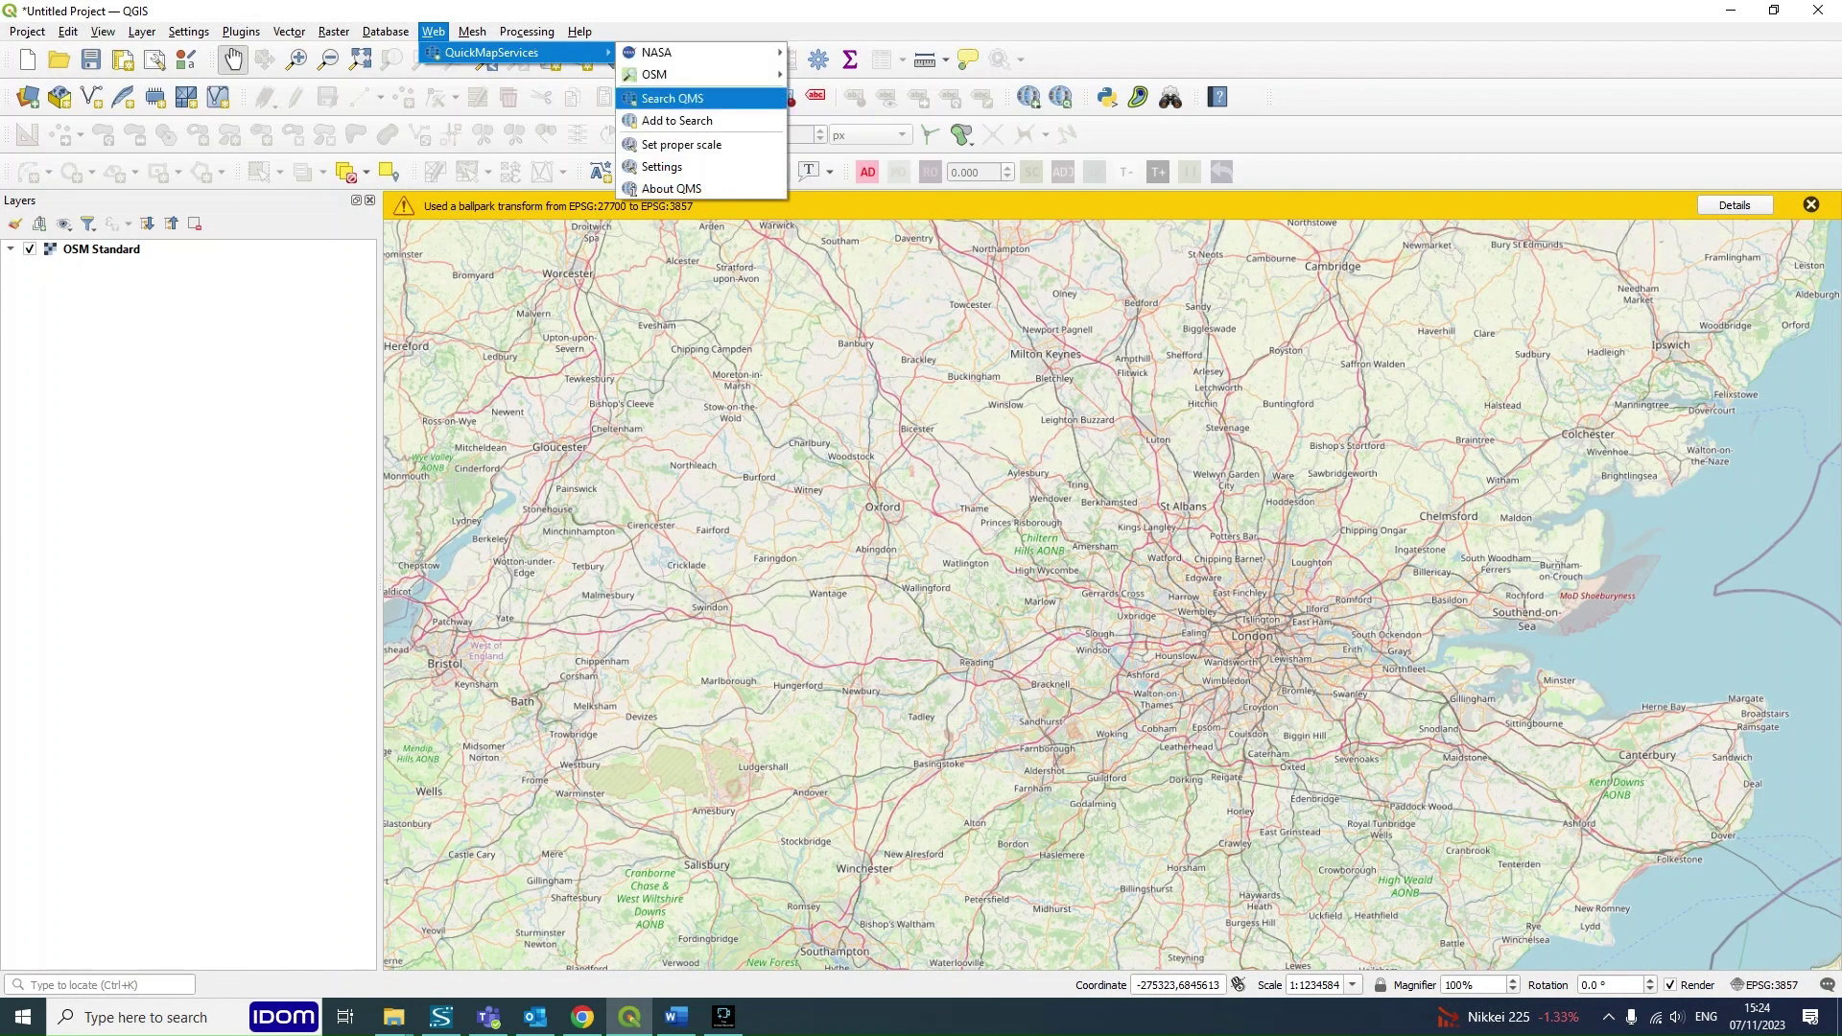
left_click(674, 100)
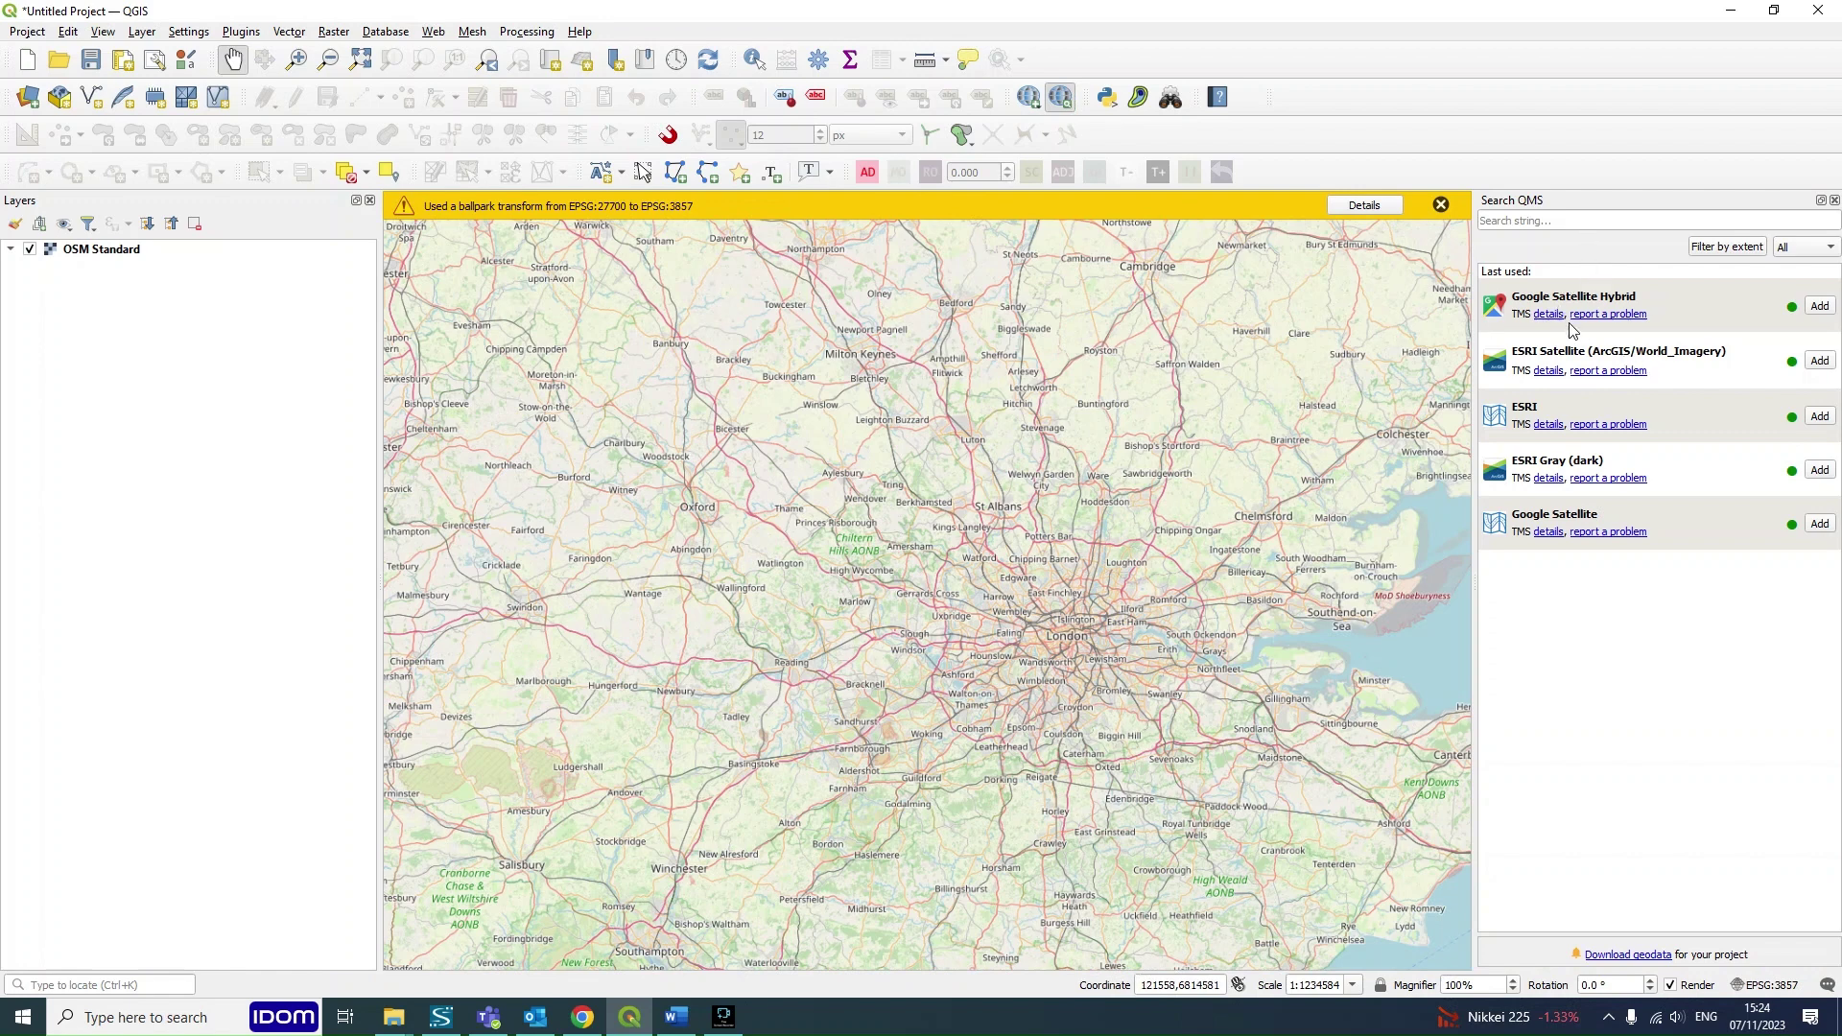
left_click(1819, 305)
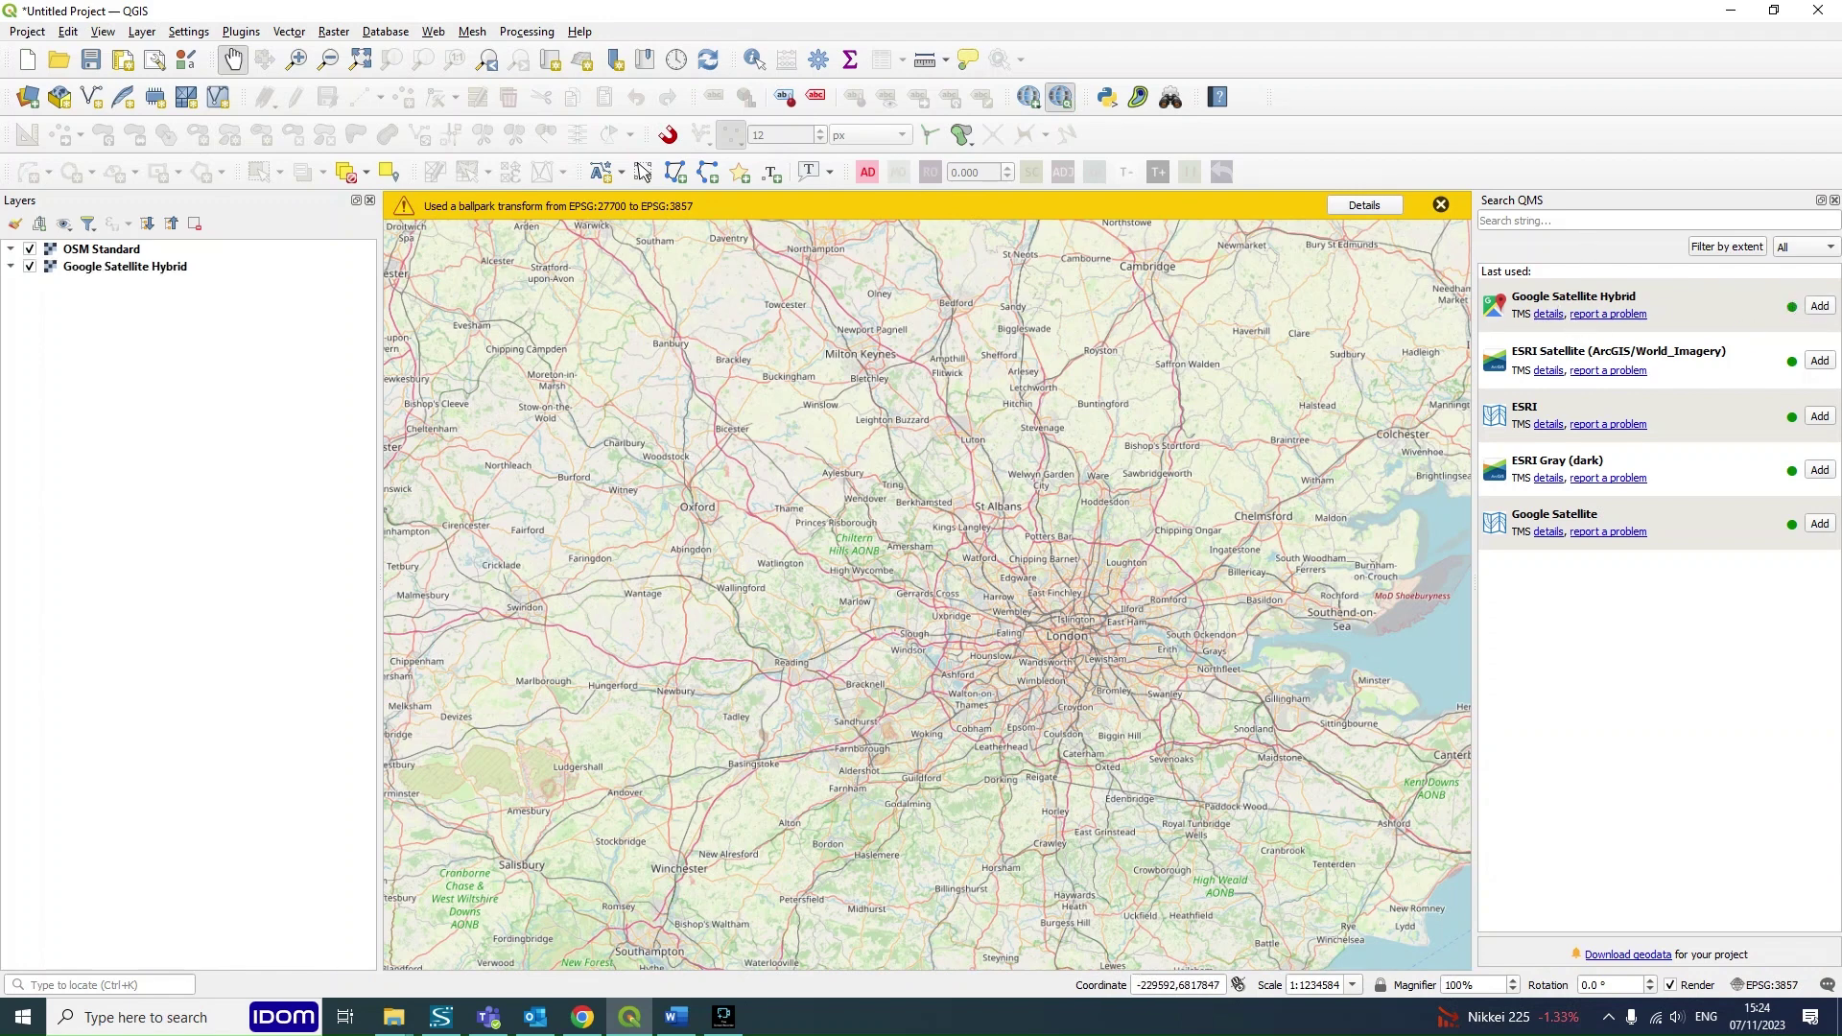
left_click(30, 250)
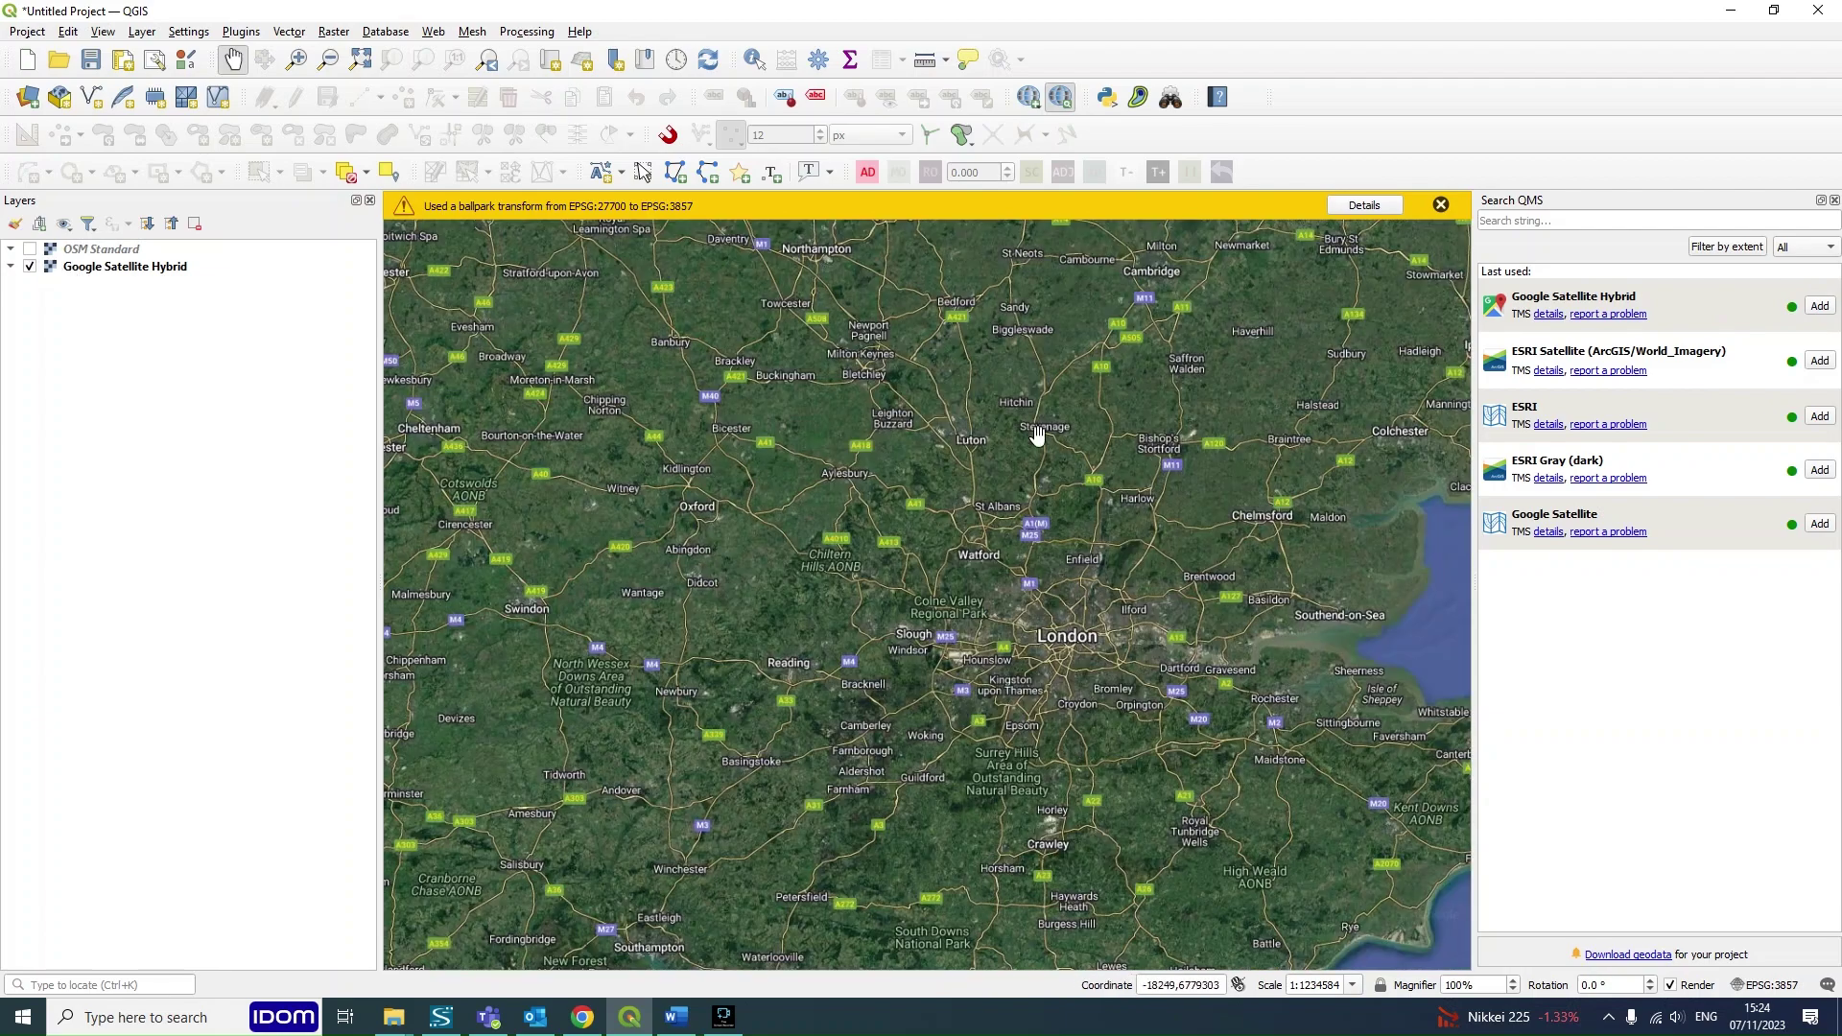
Step: Examine the satellite imagery and place labels around Harefield, north-west of London, at street level
scroll(1119, 616, "up", 1)
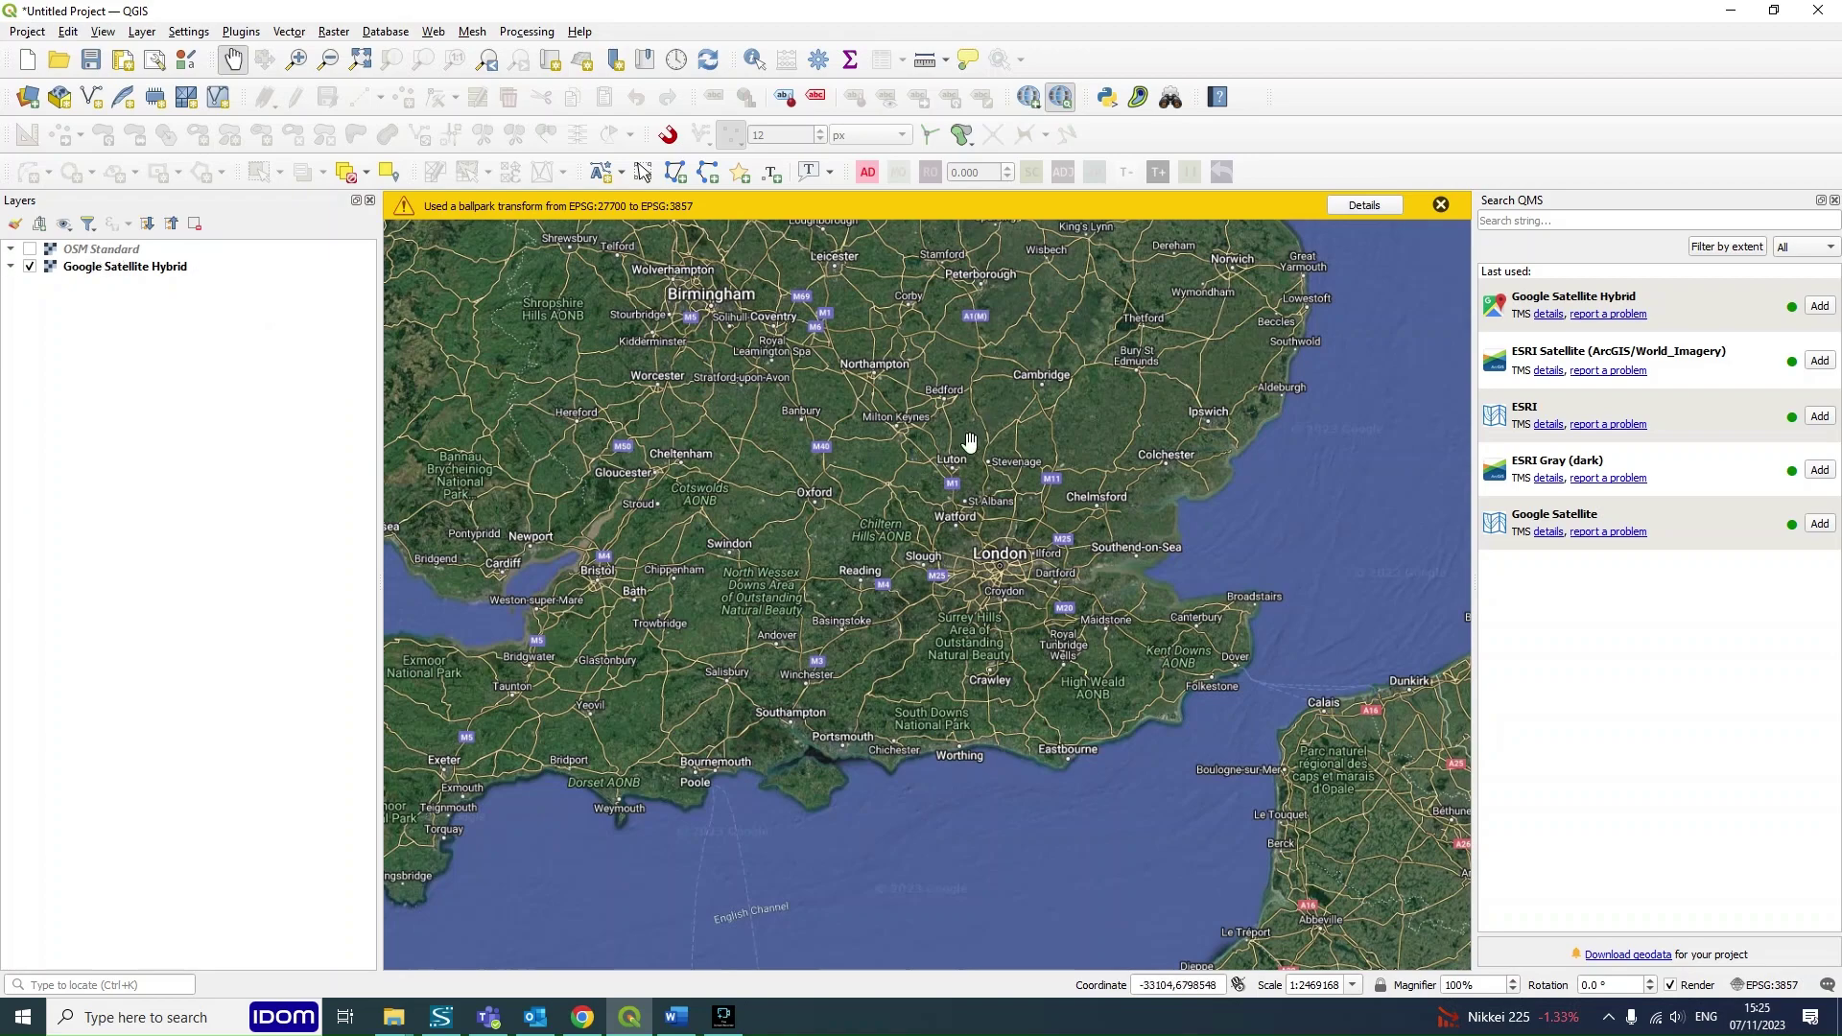
scroll(964, 446, "up", 2)
scroll(773, 493, "up", 3)
left_click_drag(1150, 761, 823, 386)
scroll(896, 354, "up", 2)
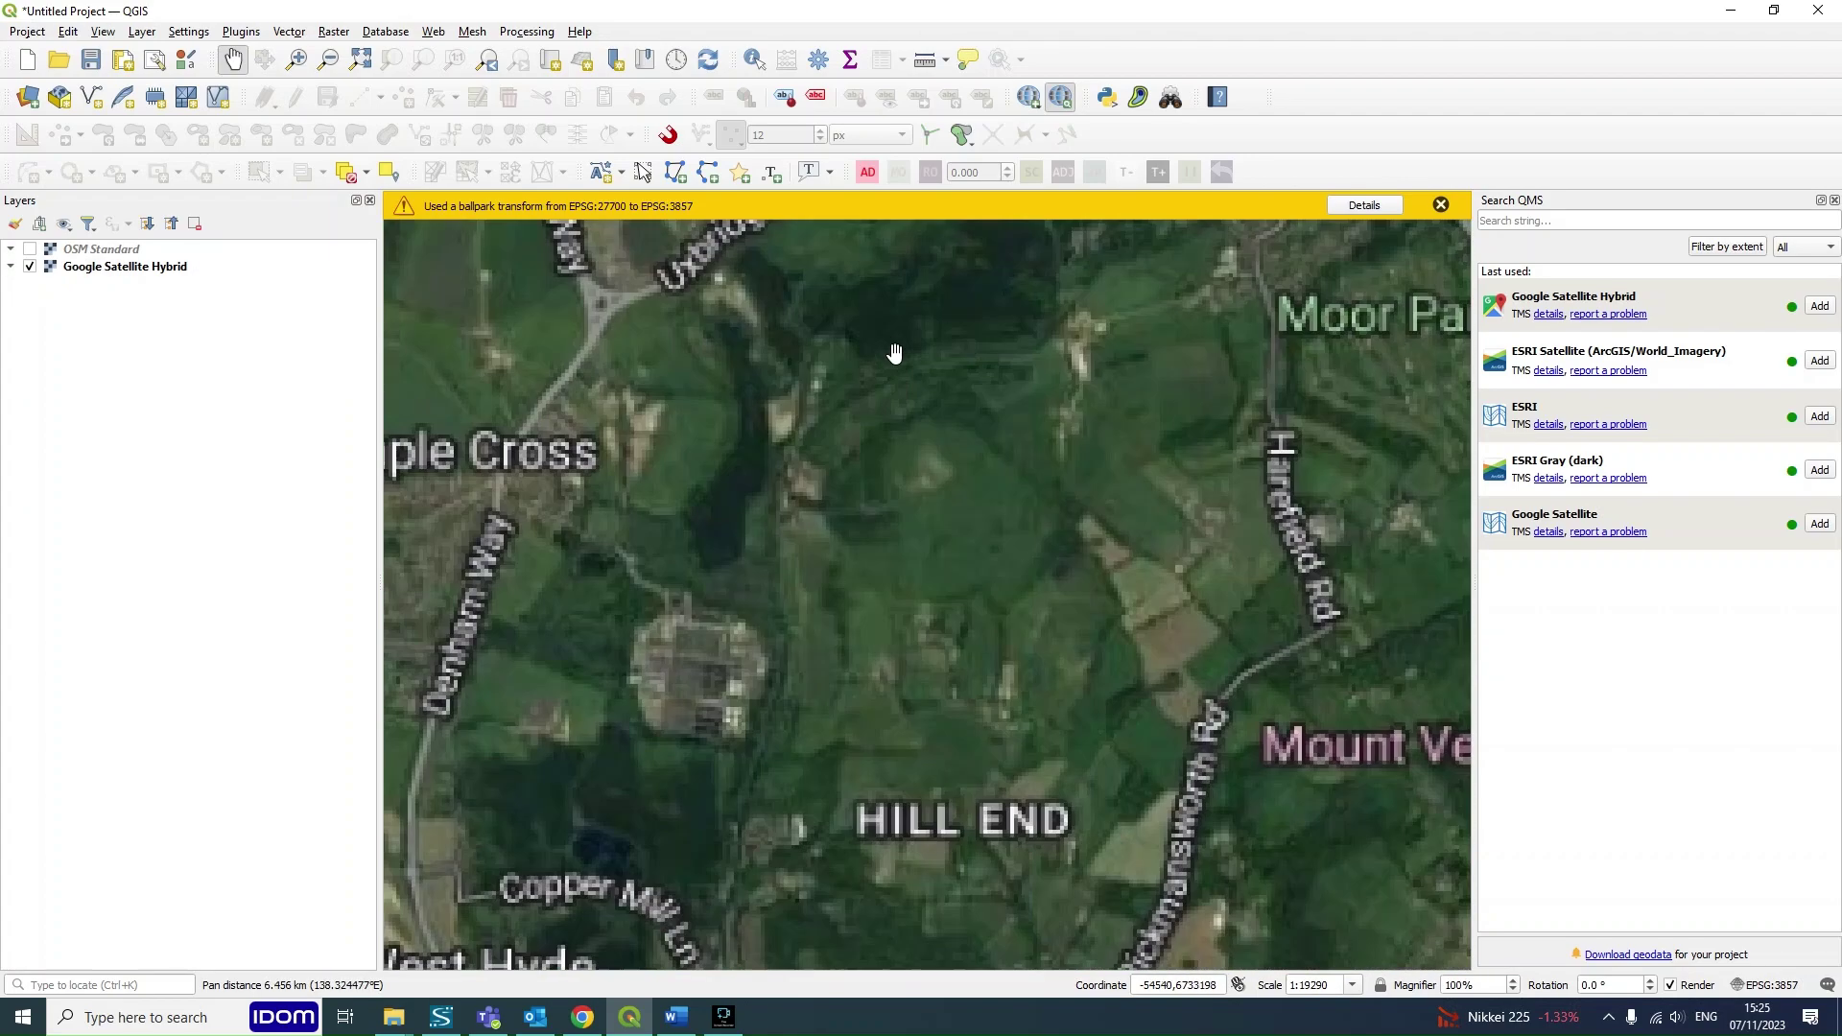
left_click_drag(851, 868, 1019, 645)
left_click_drag(1118, 877, 922, 344)
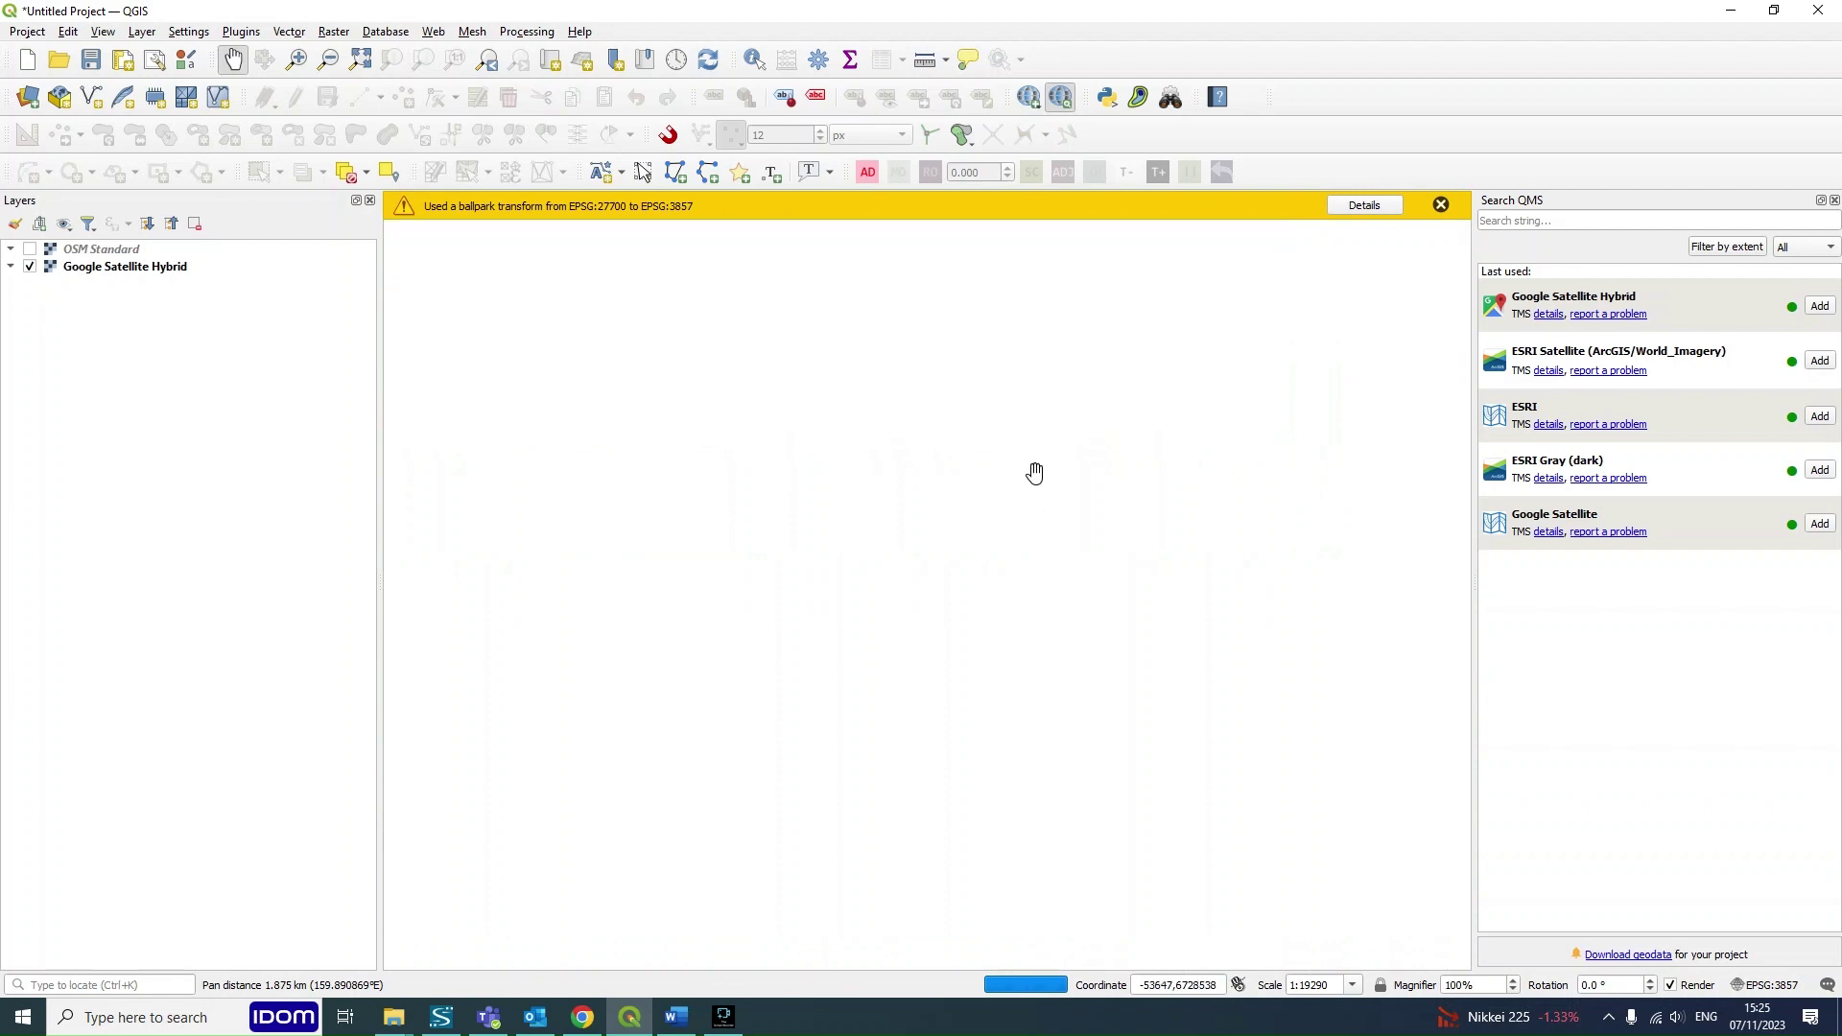
scroll(1066, 429, "up", 3)
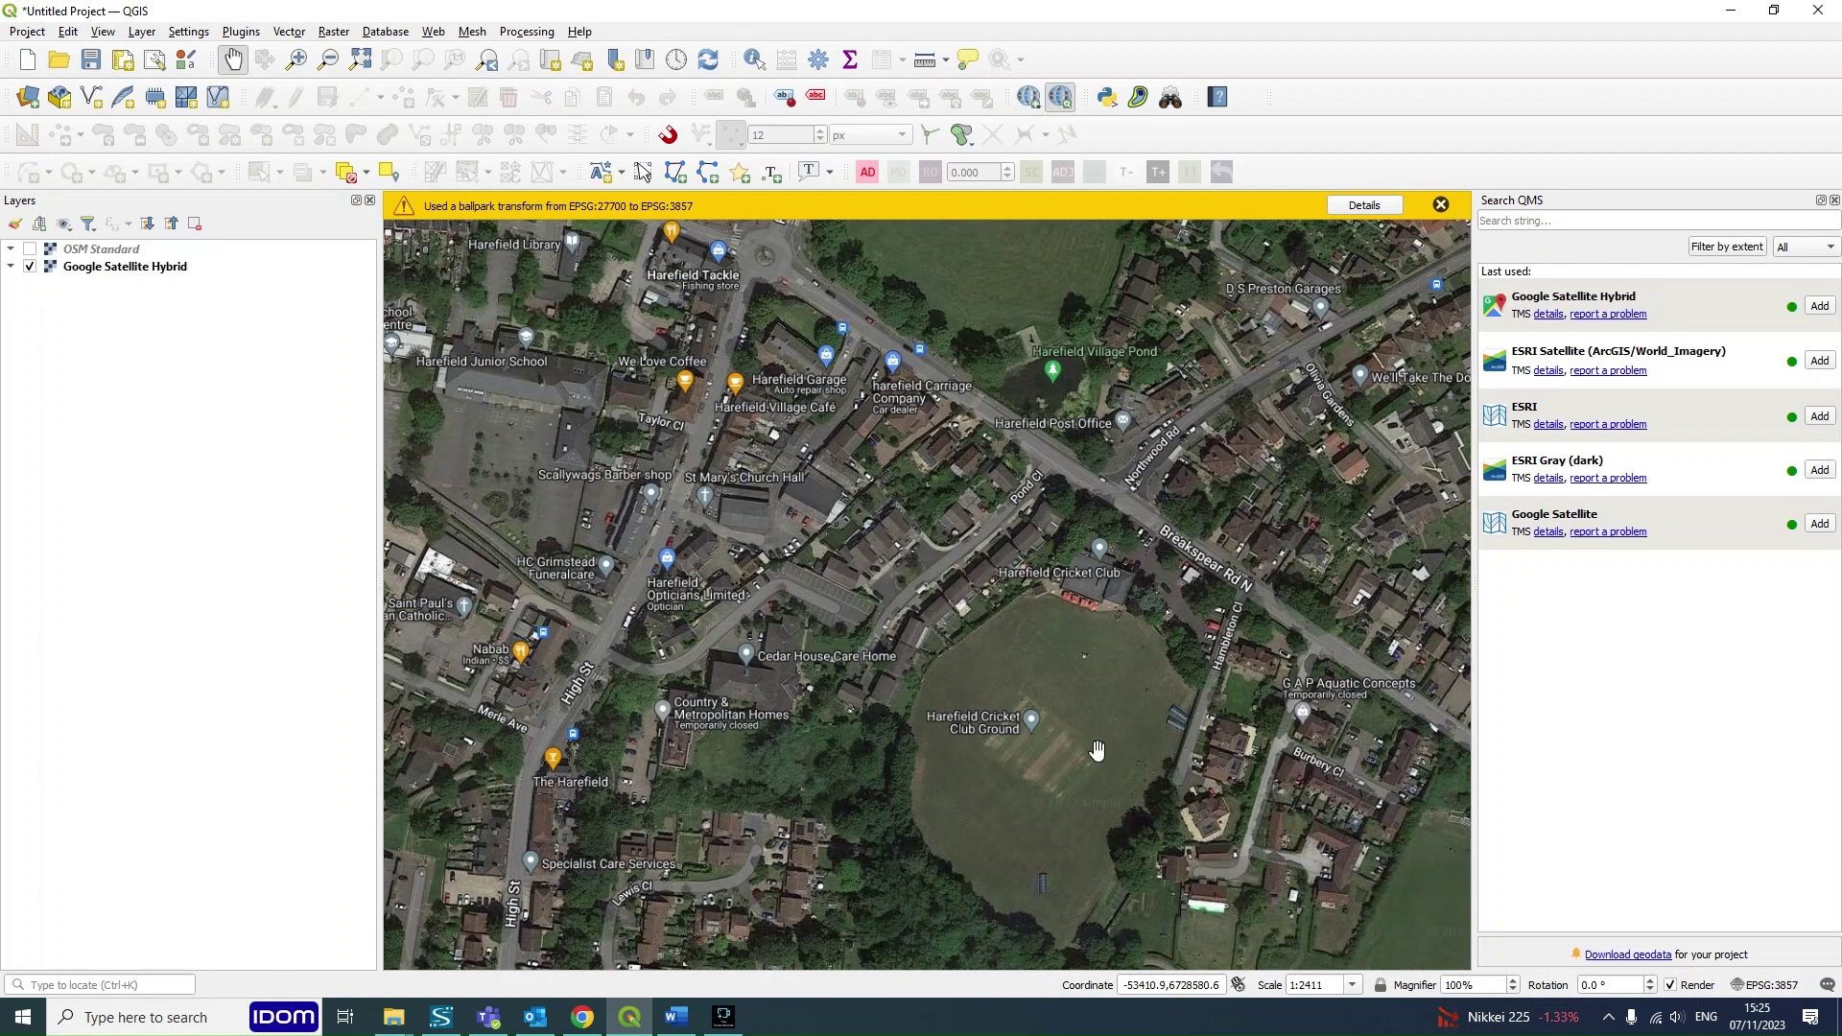
left_click_drag(943, 541, 1119, 485)
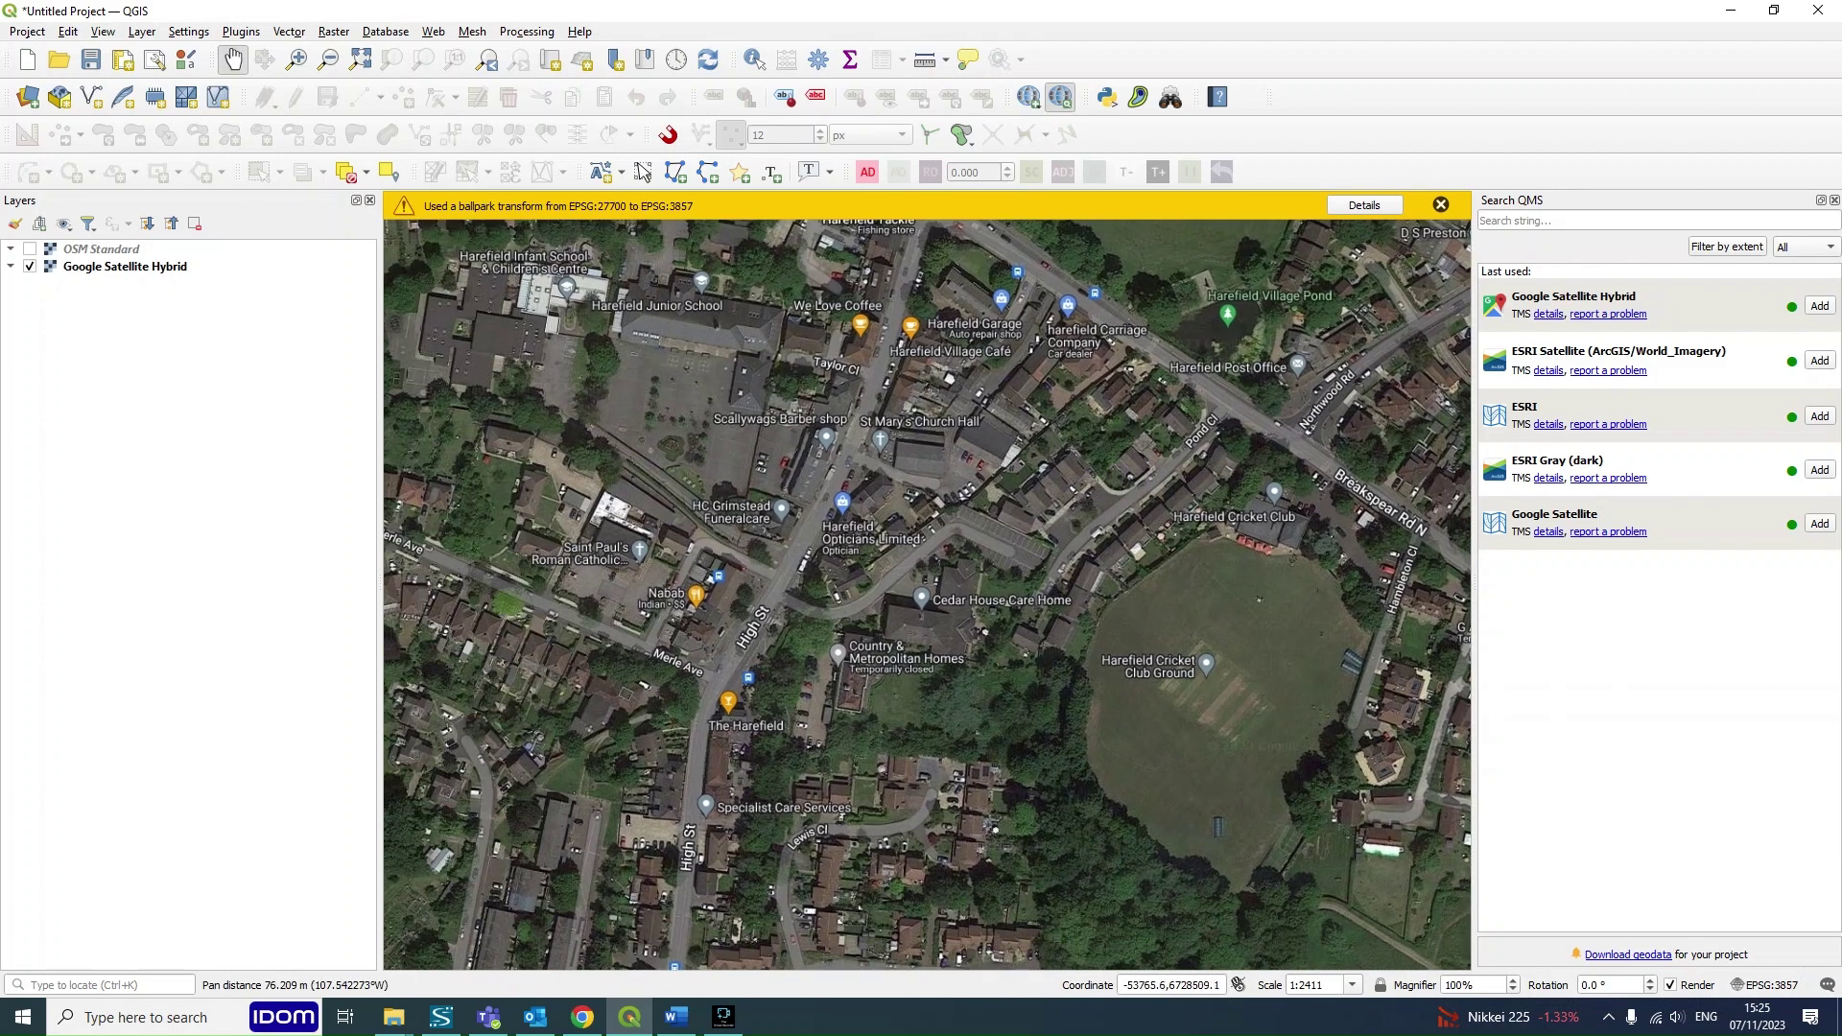
left_click_drag(940, 600, 1148, 387)
left_click_drag(962, 662, 1024, 338)
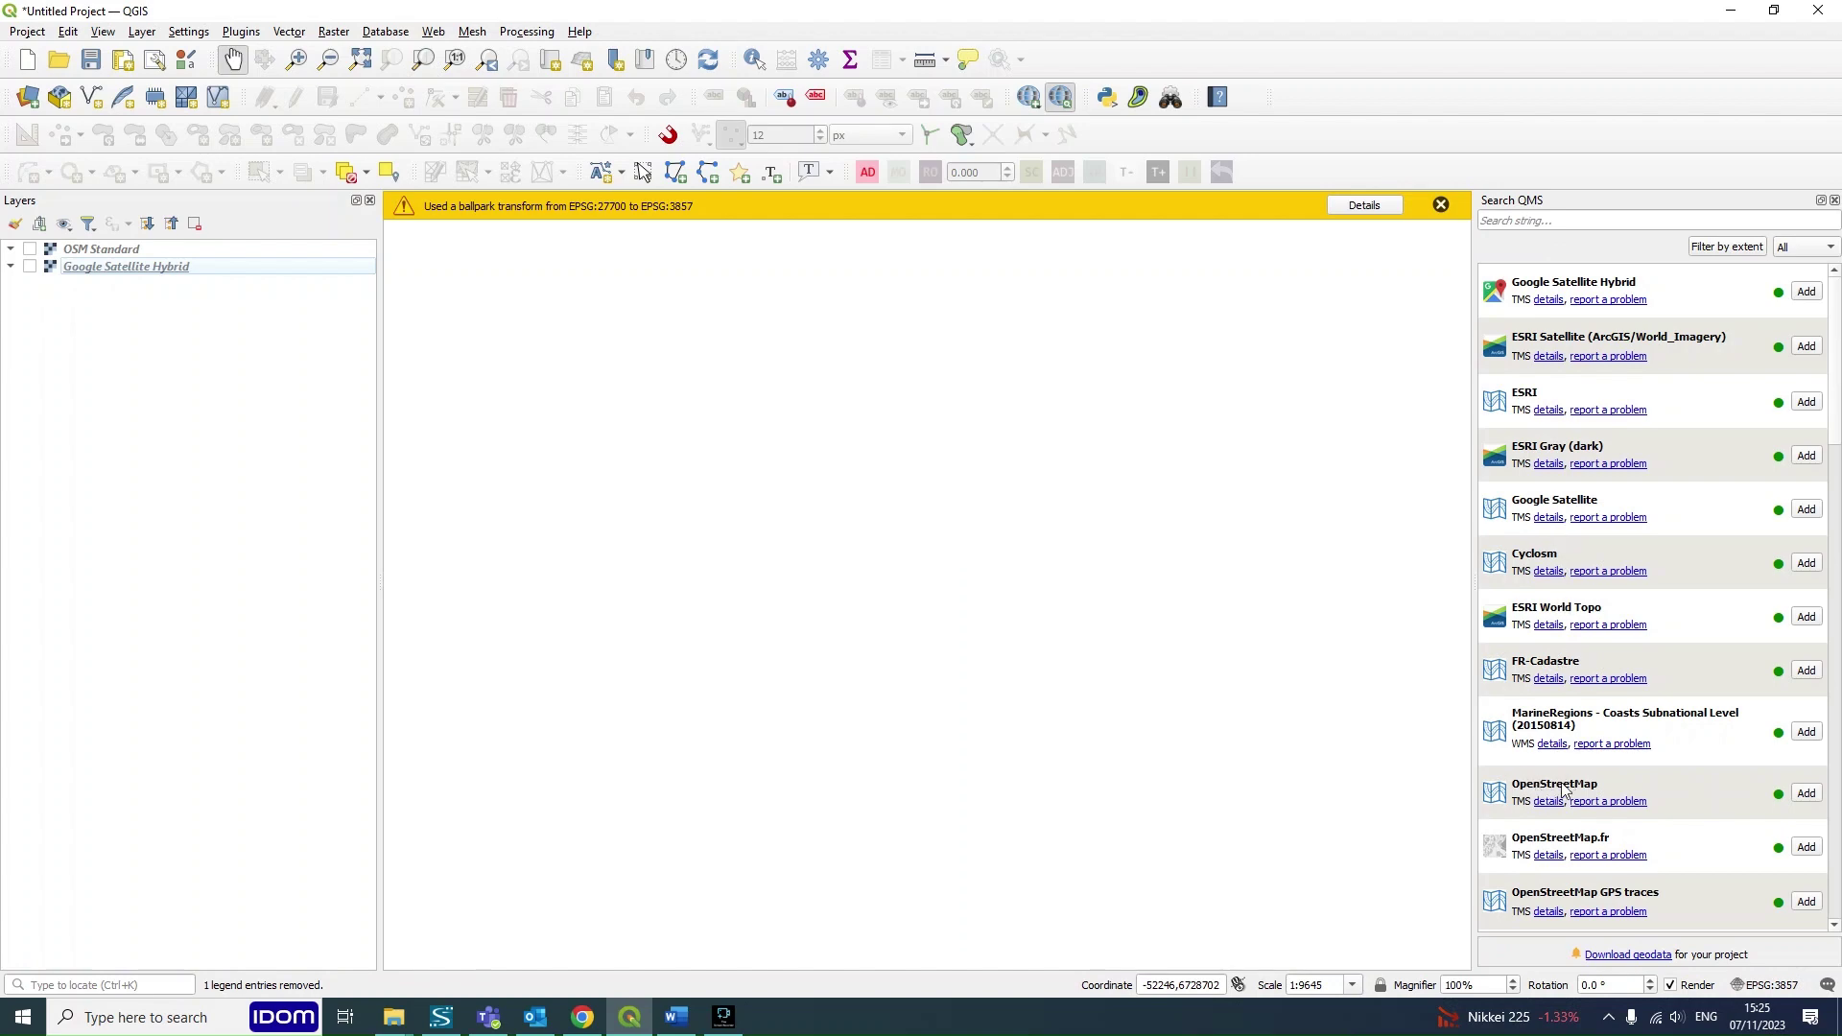
Step: Add the OpenStreetMap basemap from the QMS service list and centre the map on London
left_click(1806, 793)
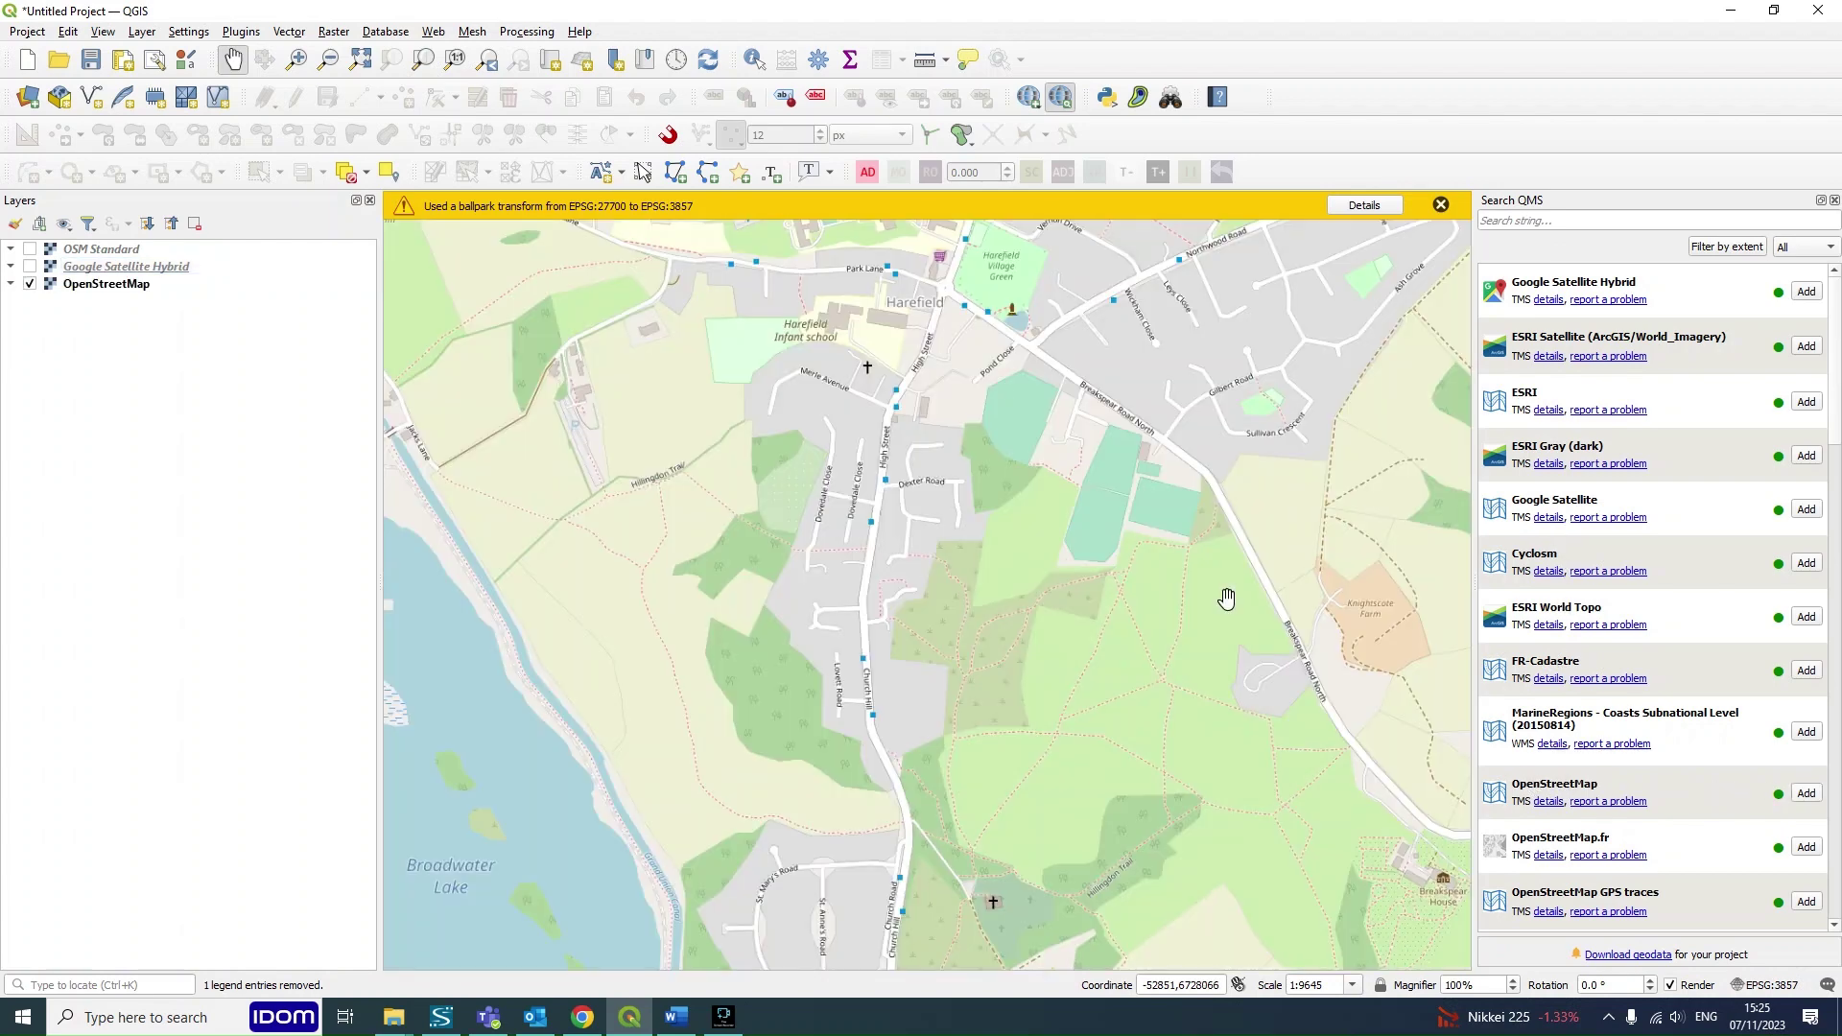
scroll(1055, 555, "down", 3)
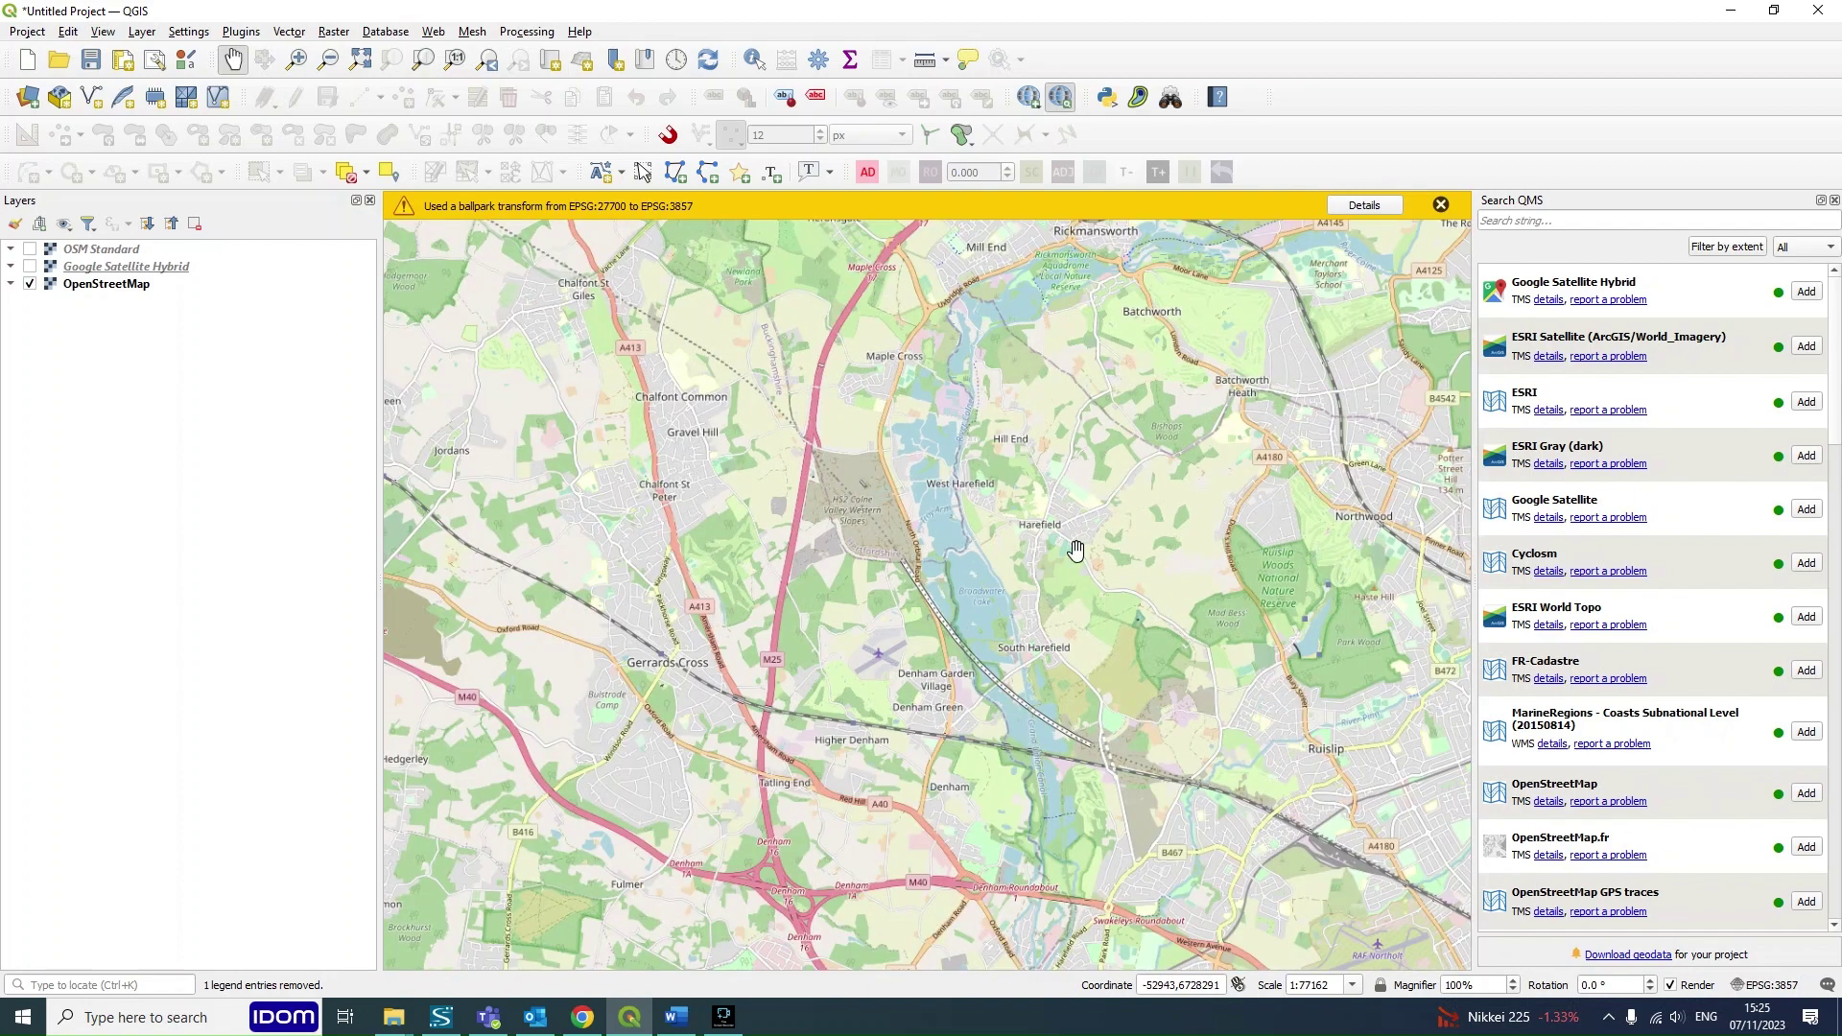
scroll(1266, 620, "down", 2)
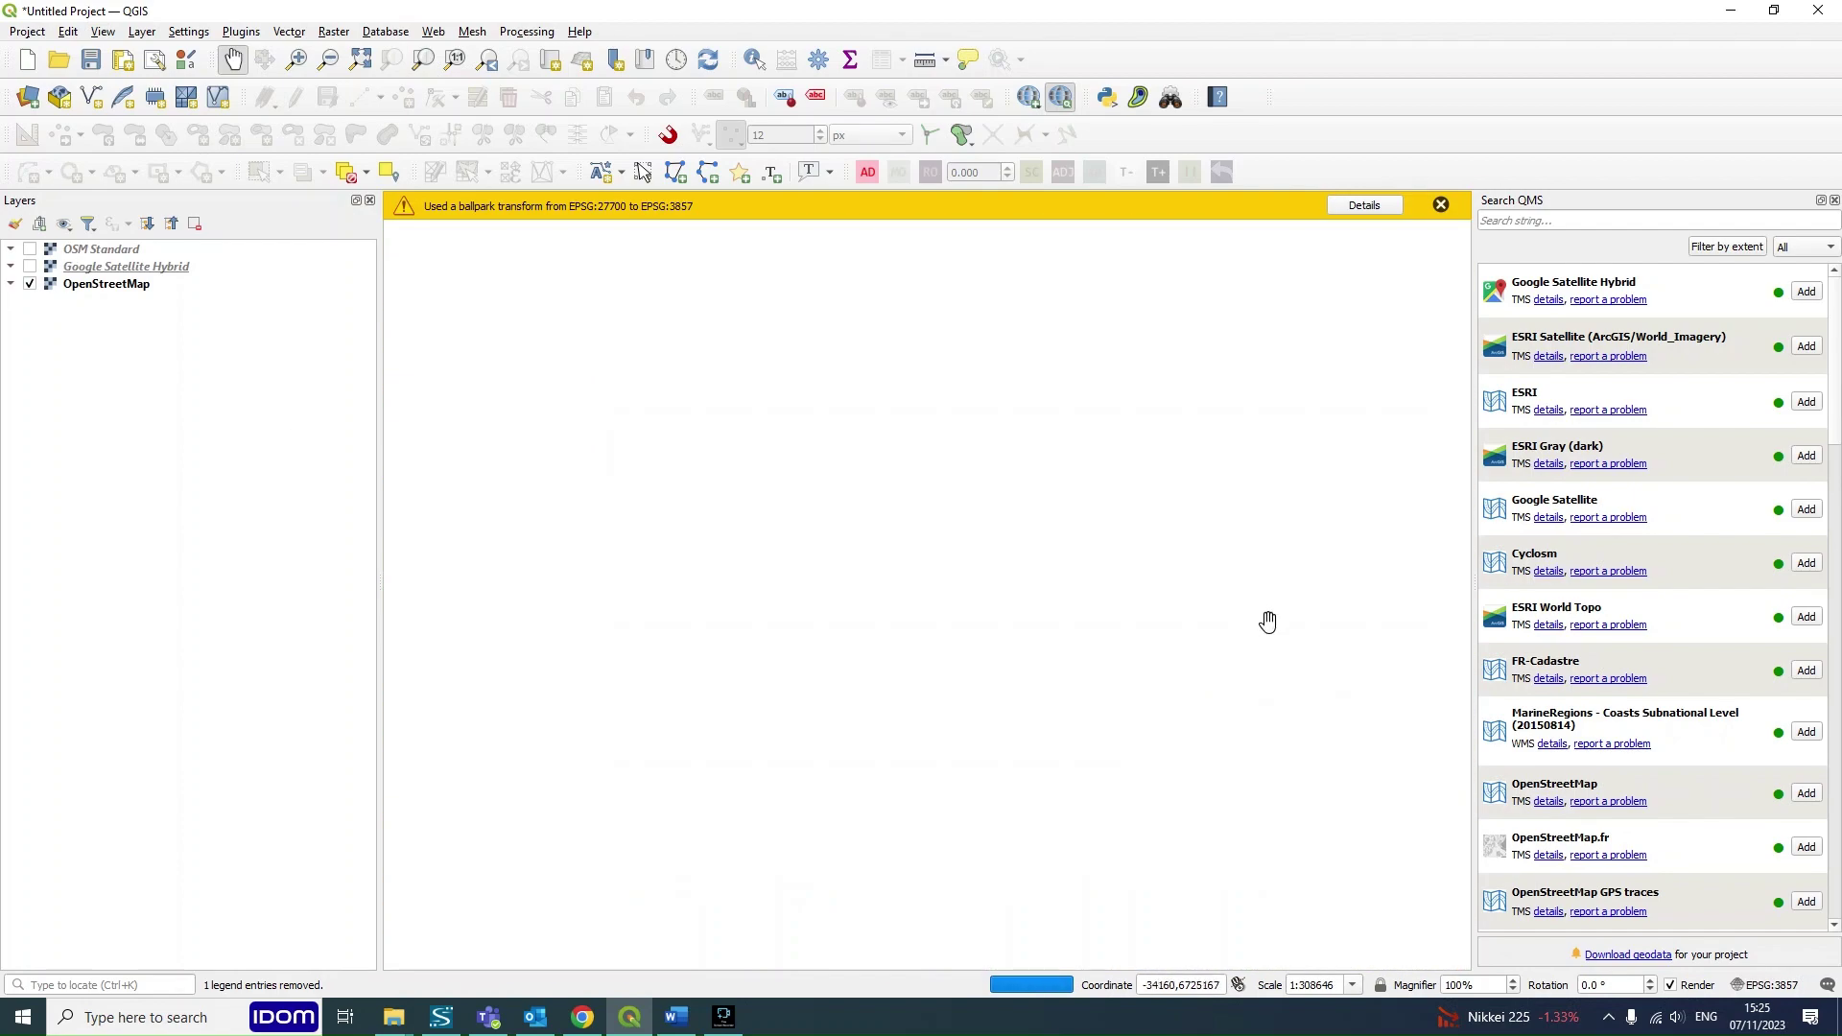
left_click_drag(1266, 621, 1084, 523)
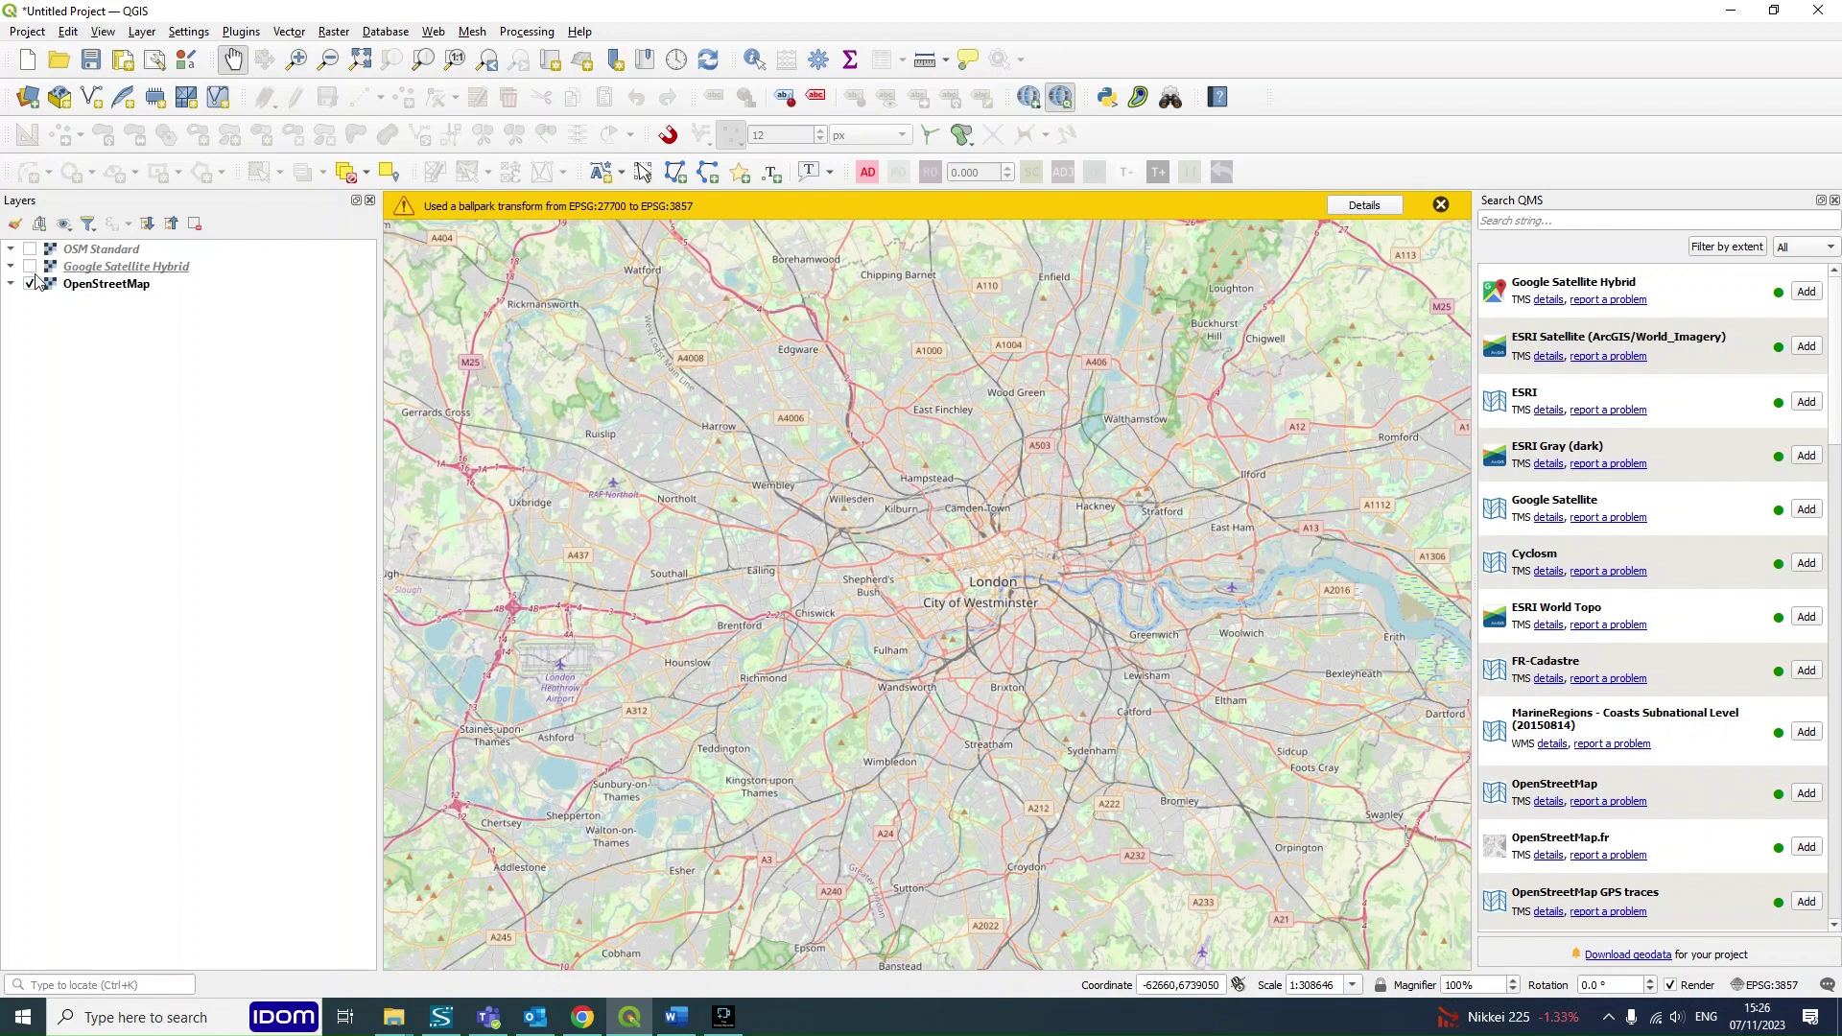
Step: Render the OpenStreetMap layer in grayscale by lightness through its symbology properties
double_click(78, 284)
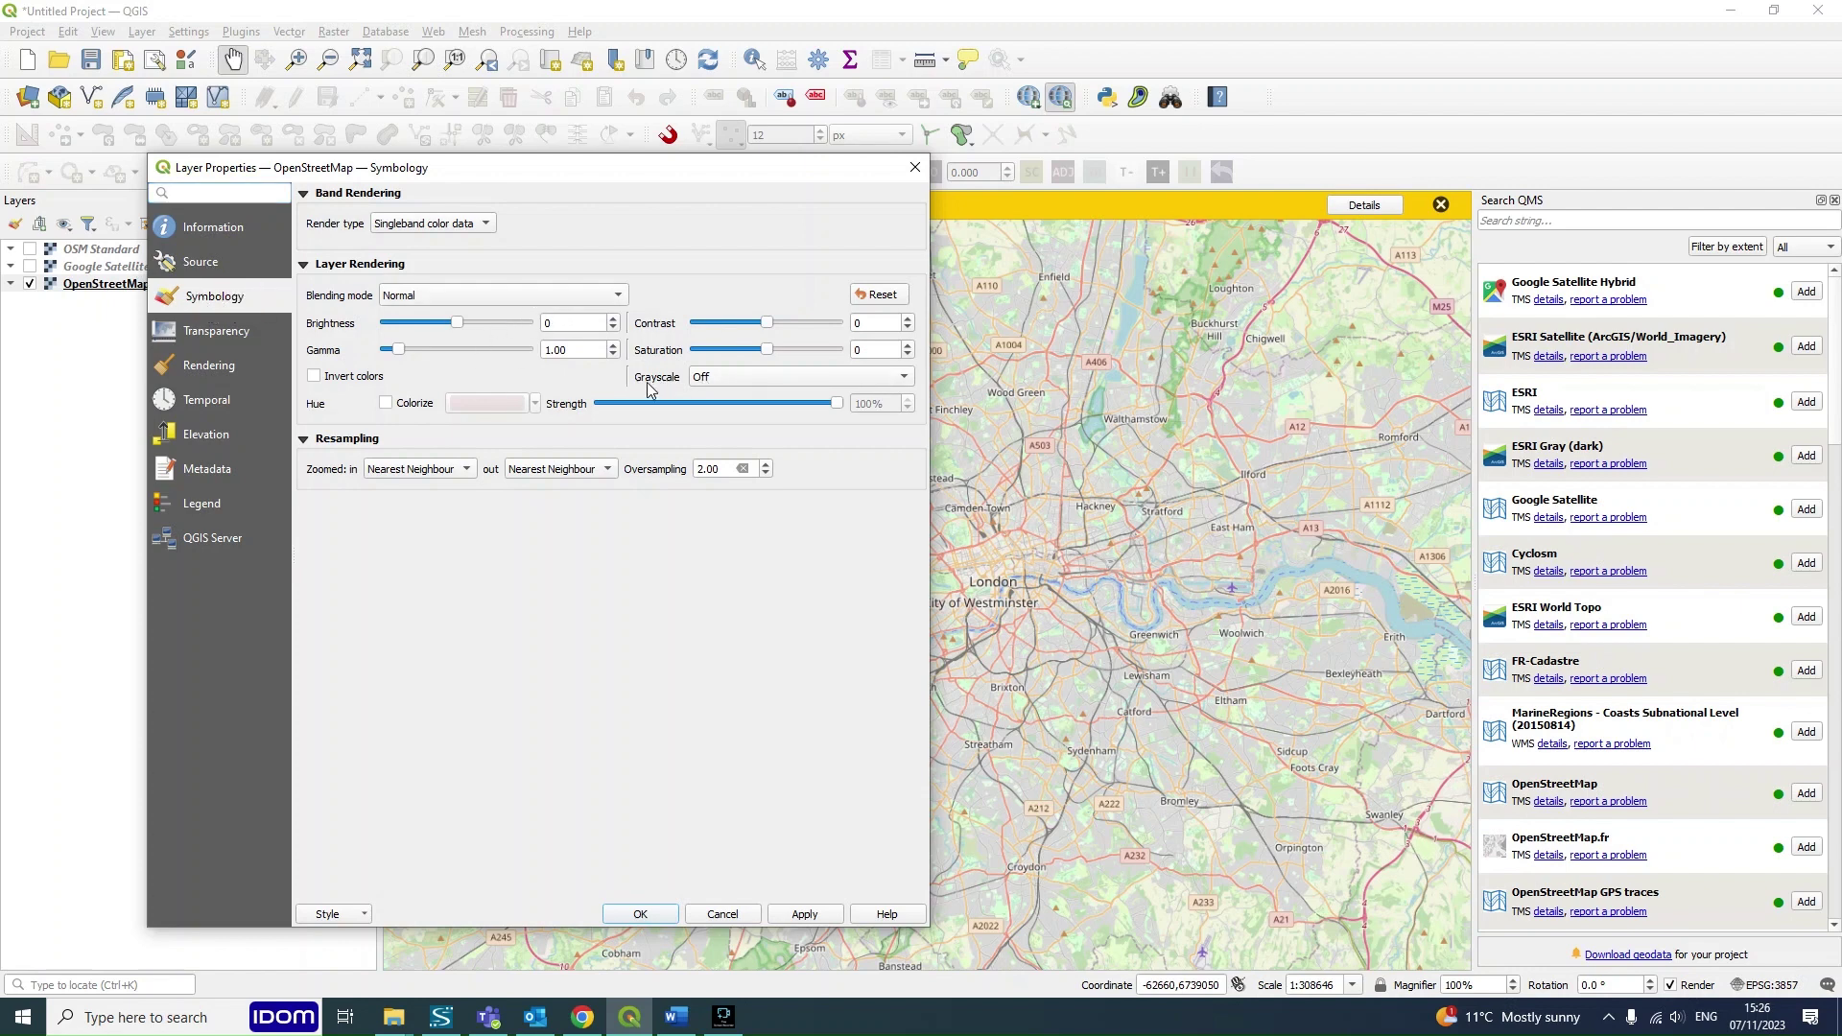
left_click(710, 378)
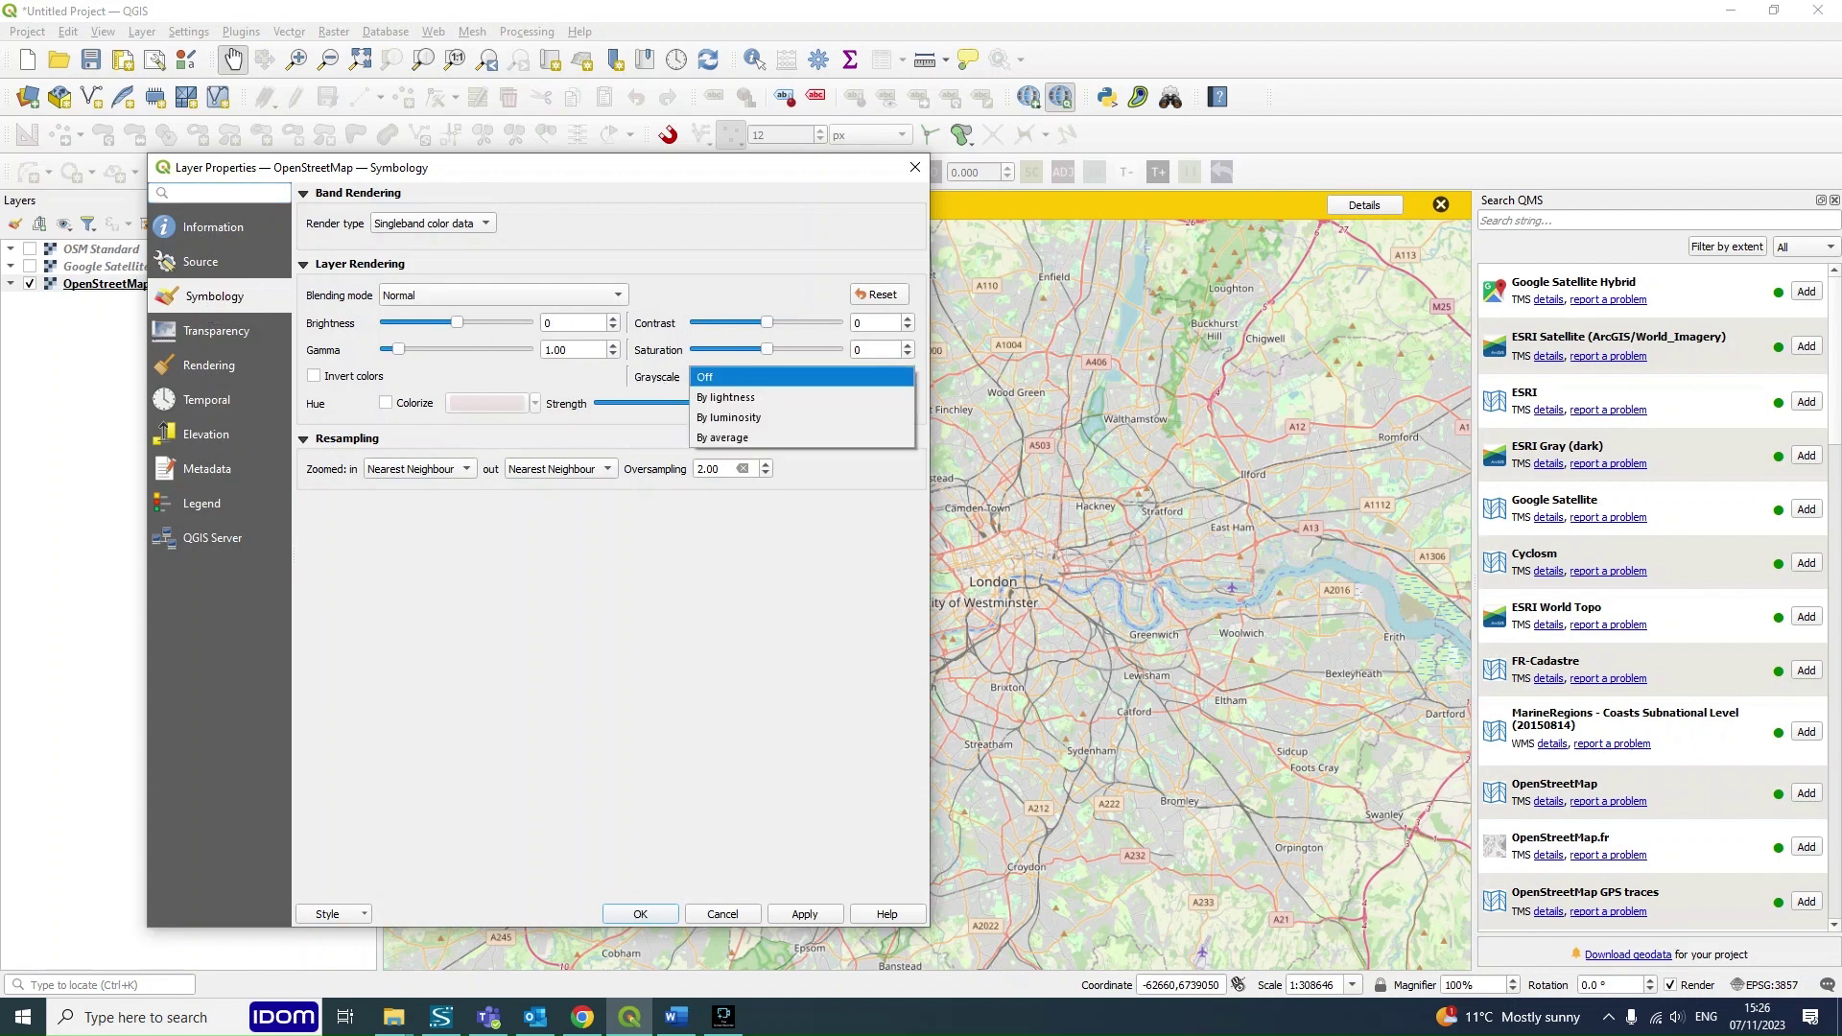
left_click(717, 397)
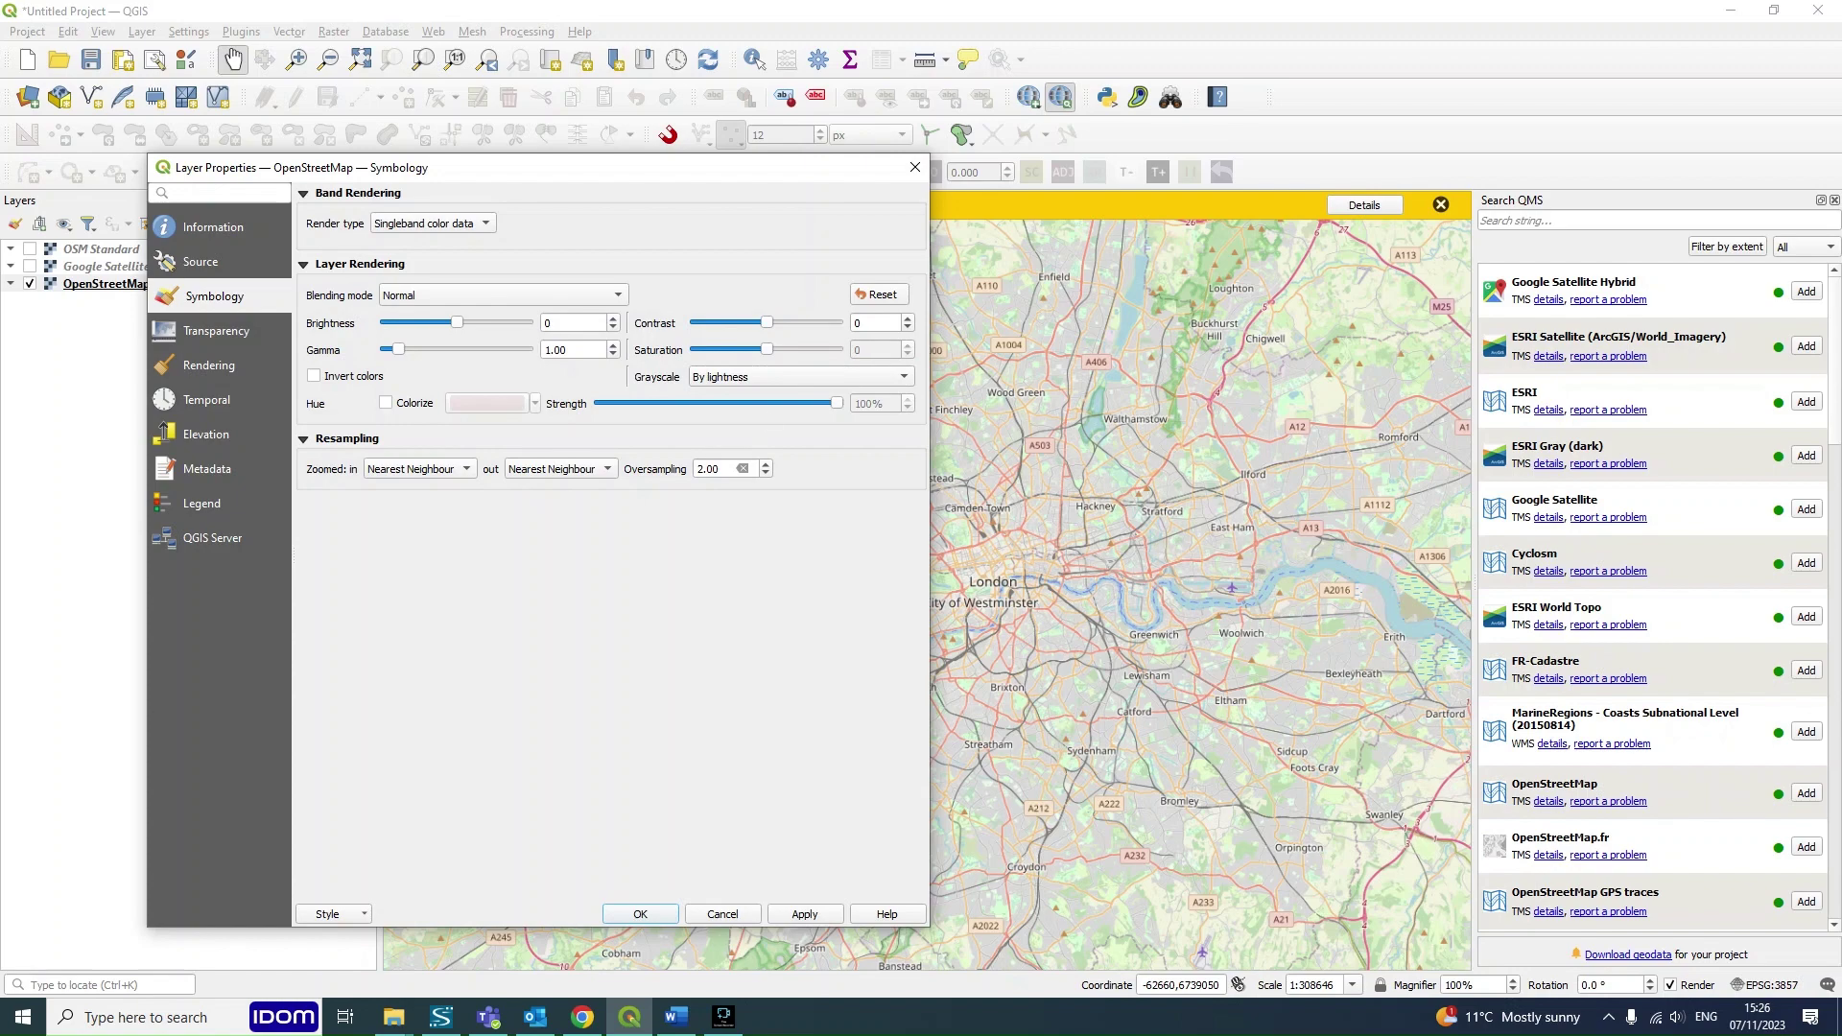
left_click(639, 914)
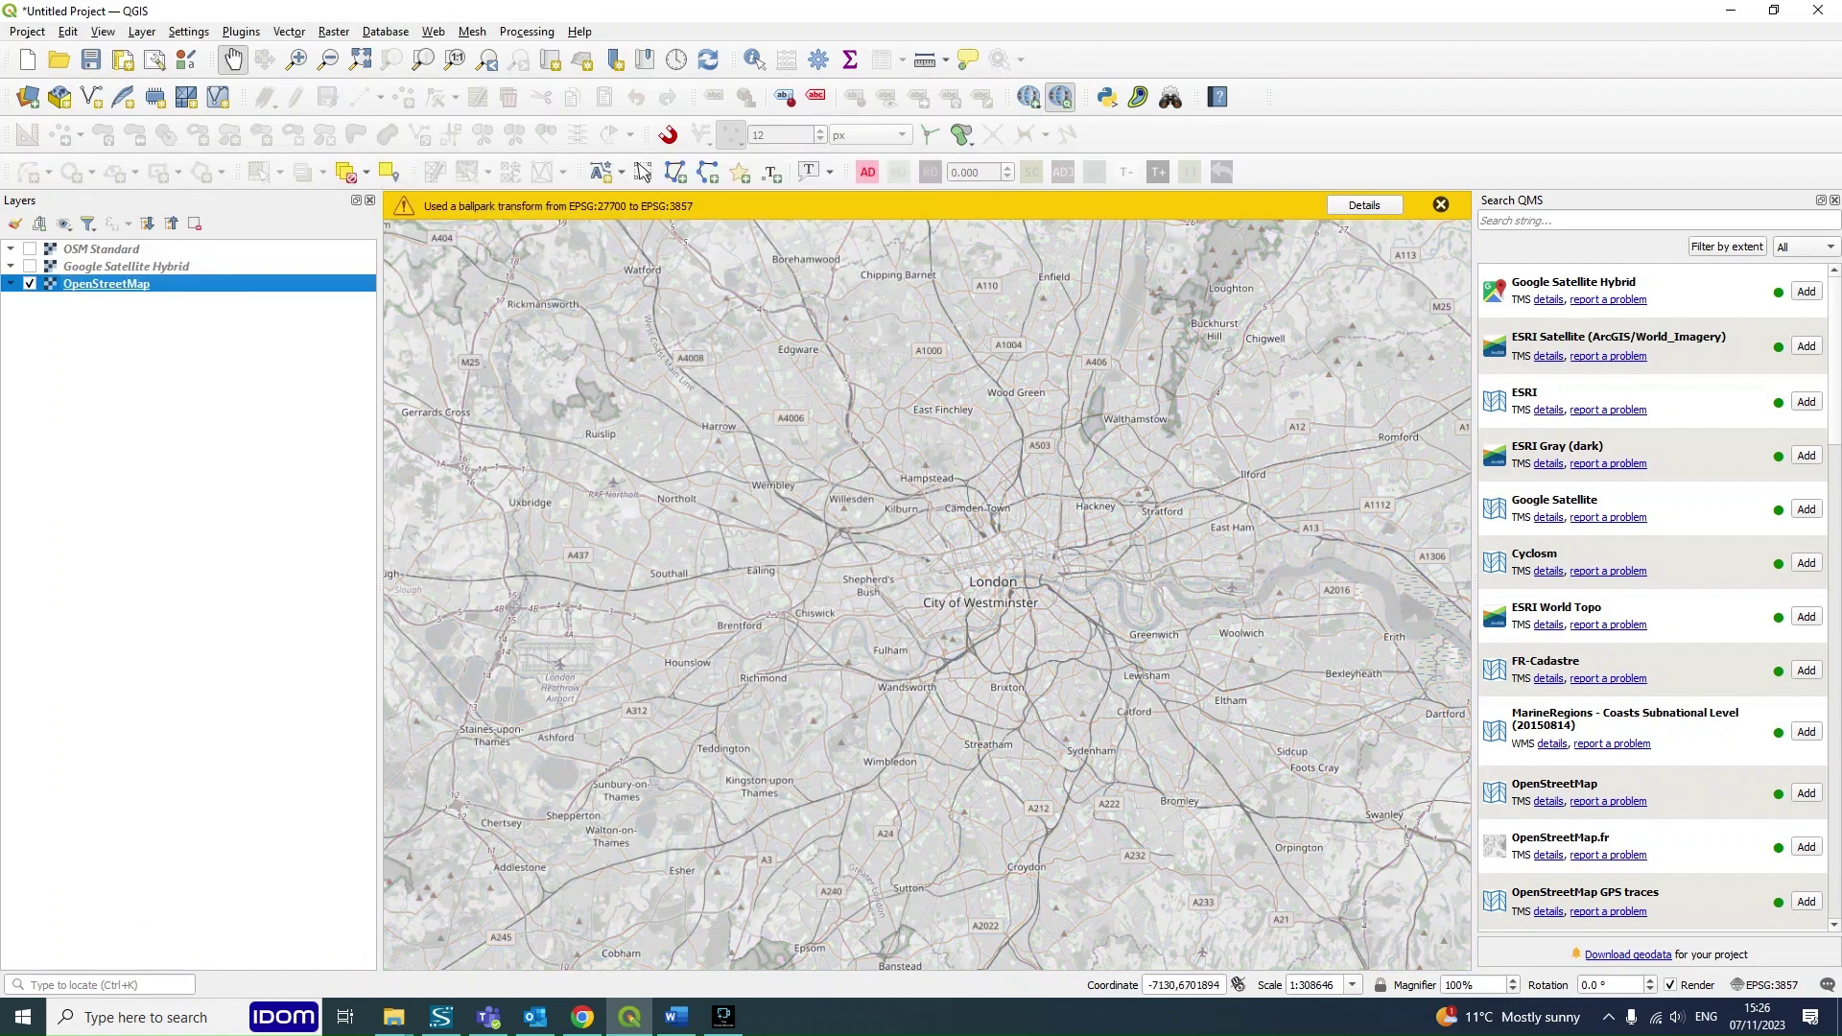
scroll(1103, 585, "up", 1)
scroll(1103, 585, "down", 3)
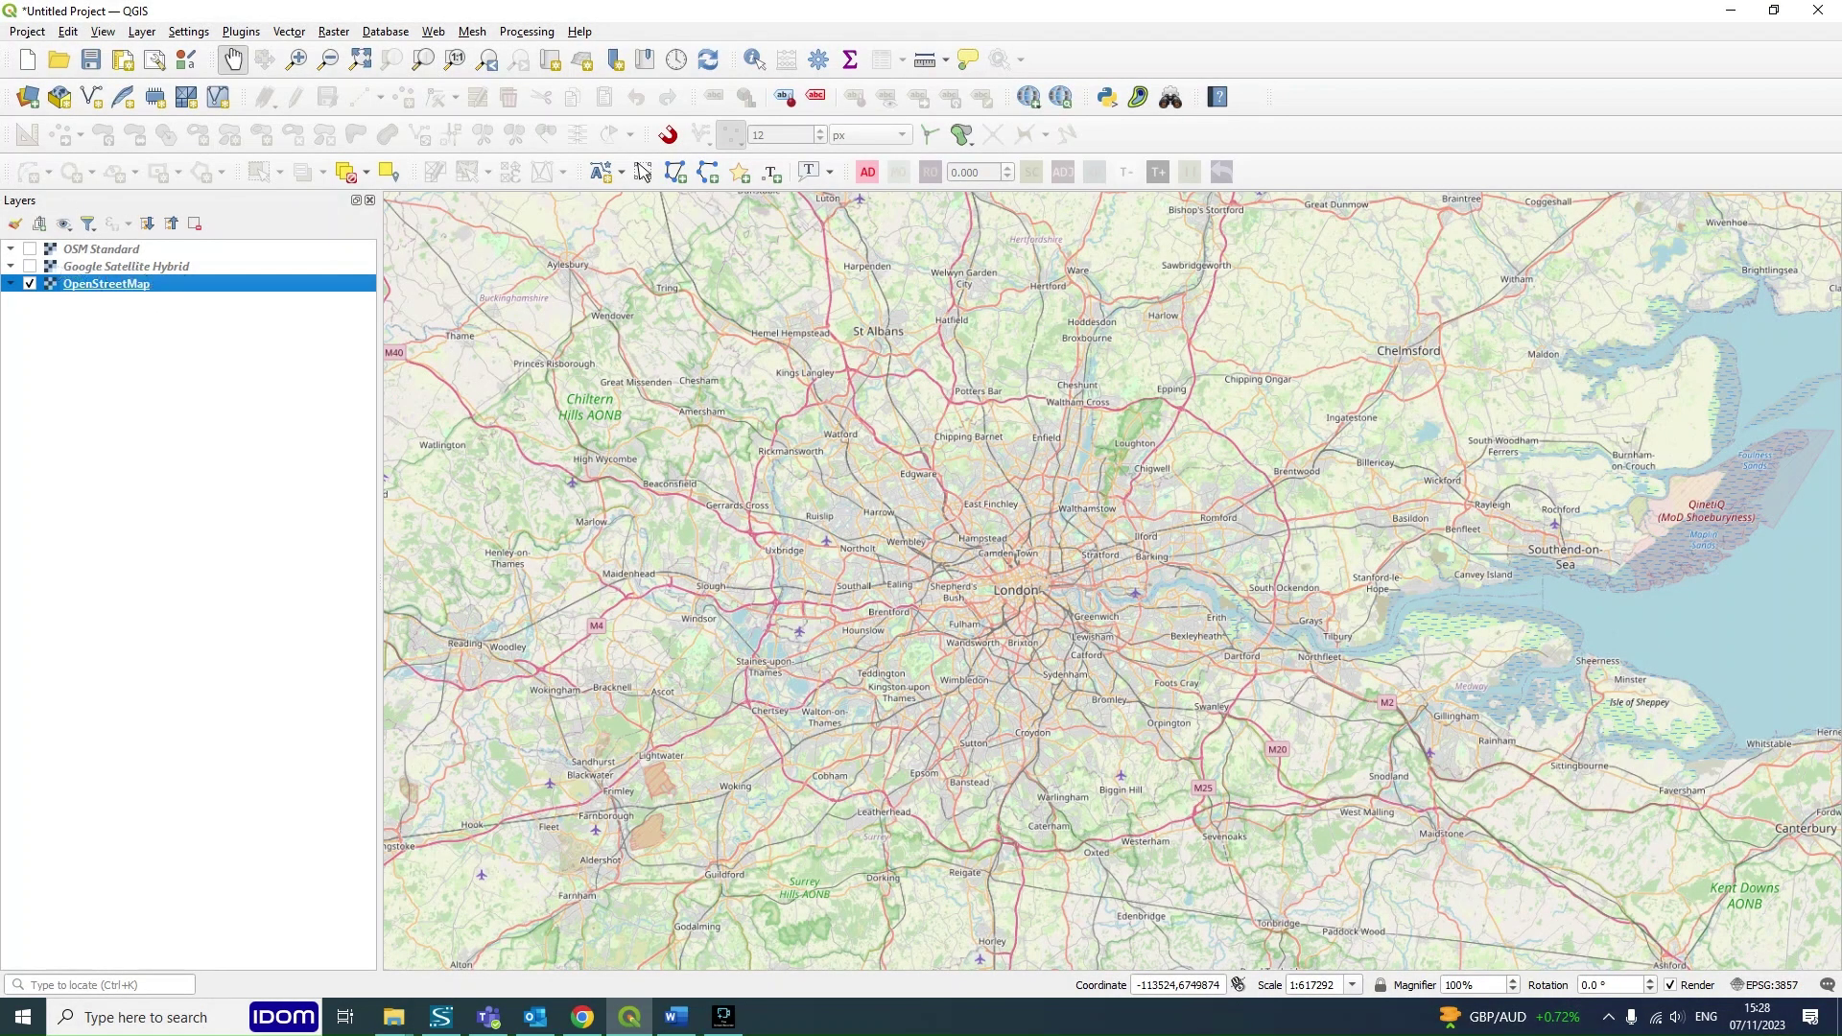
Step: Select the Google Satellite Hybrid layer and geocode the site's postcode in the London Borough of Tower Hamlets
left_click(96, 266)
left_click(96, 248)
left_click(96, 266)
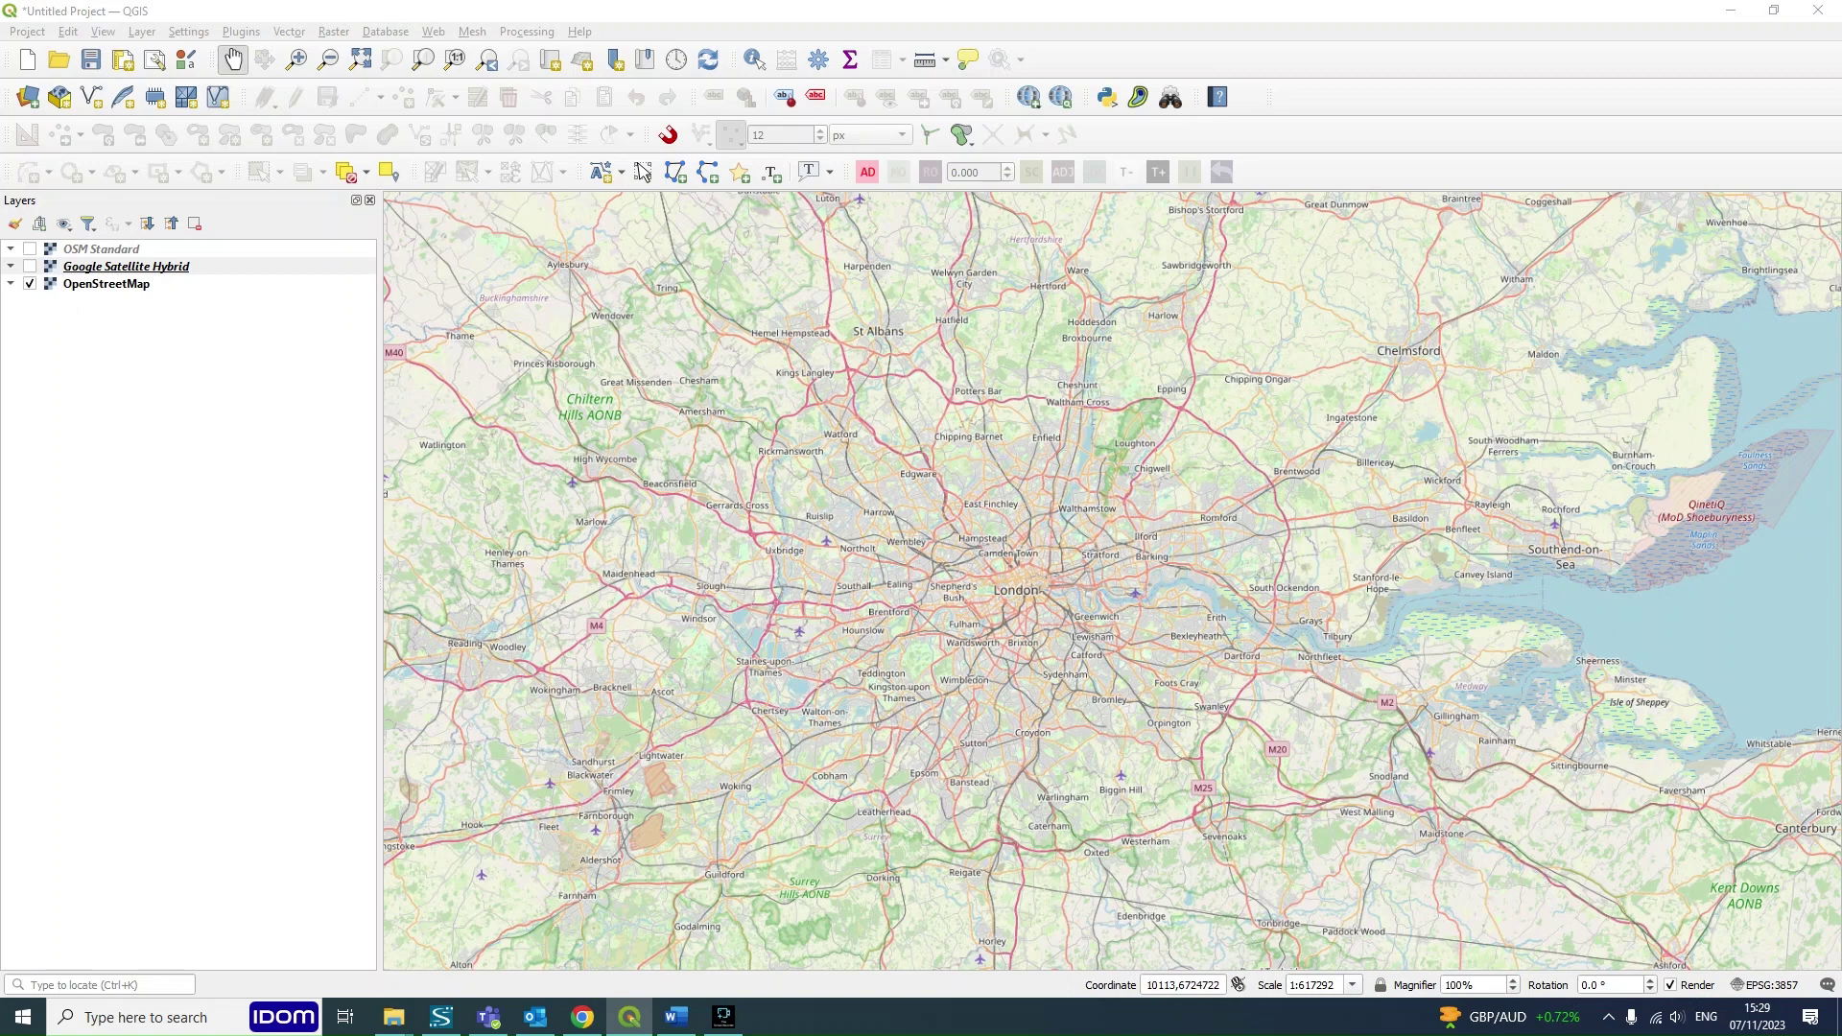
scroll(1170, 626, "up", 1)
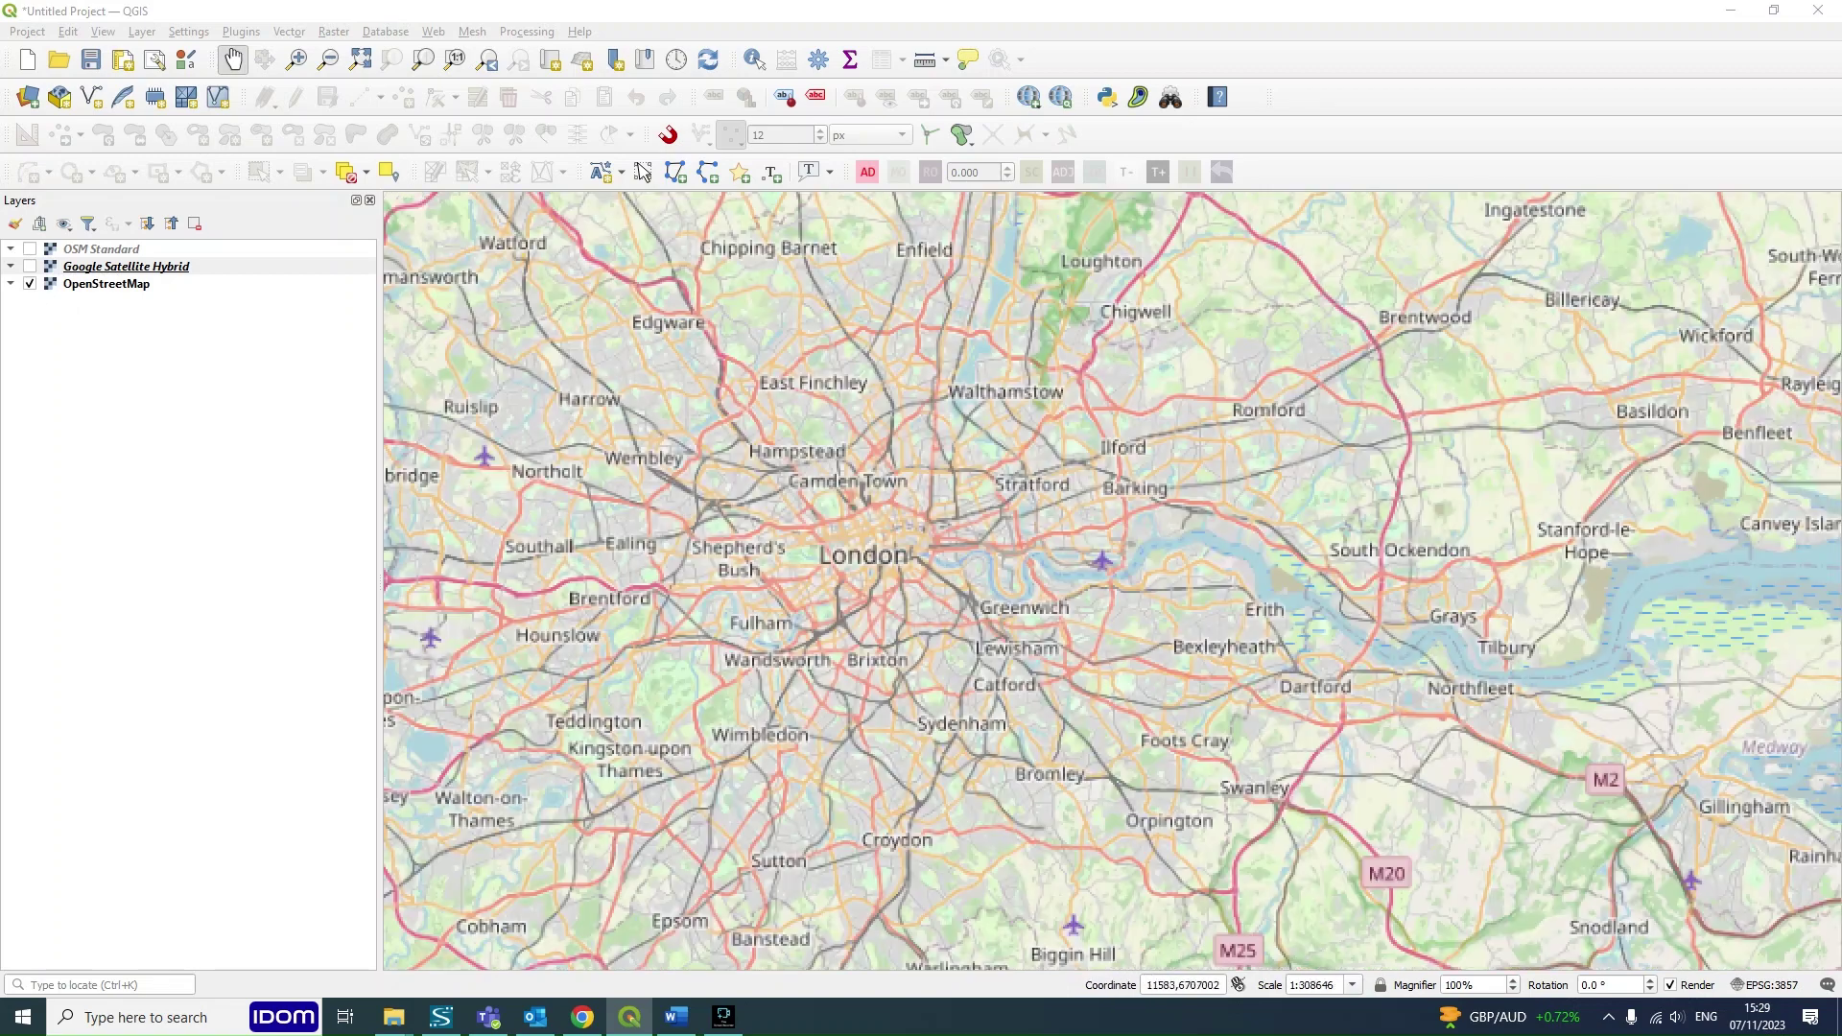
left_click_drag(743, 529, 912, 538)
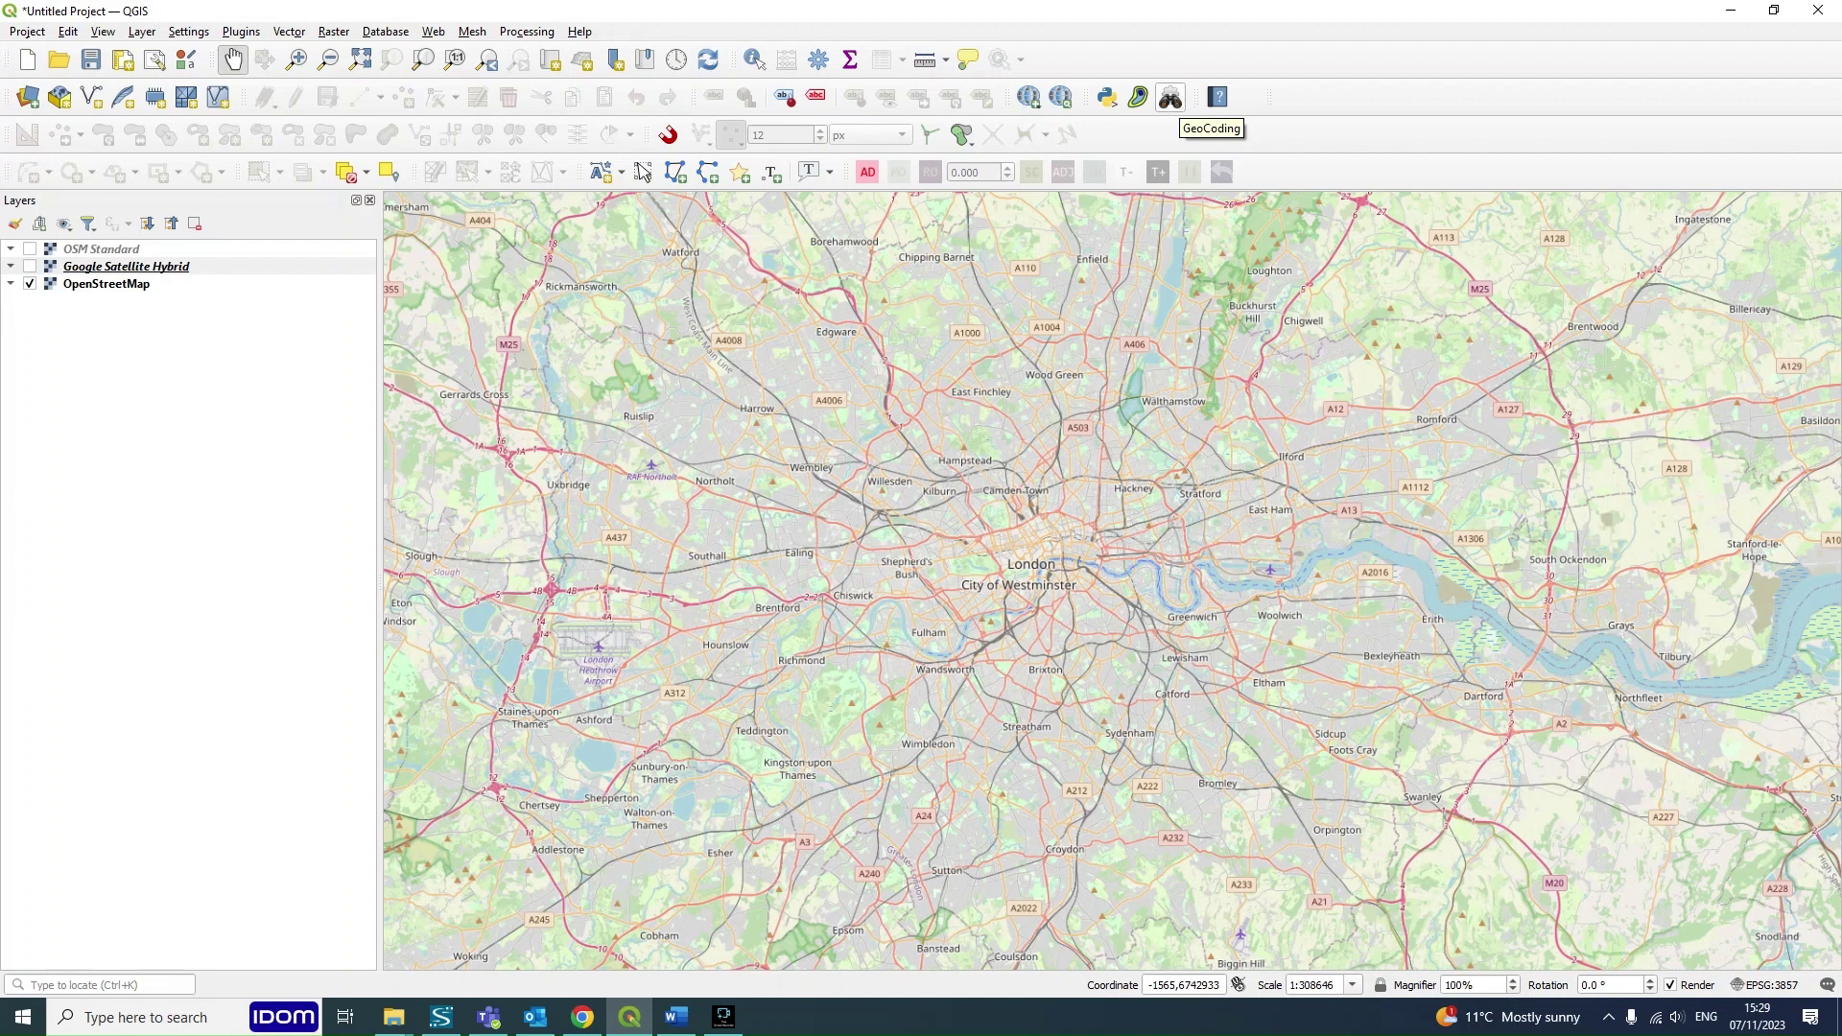
left_click(1170, 98)
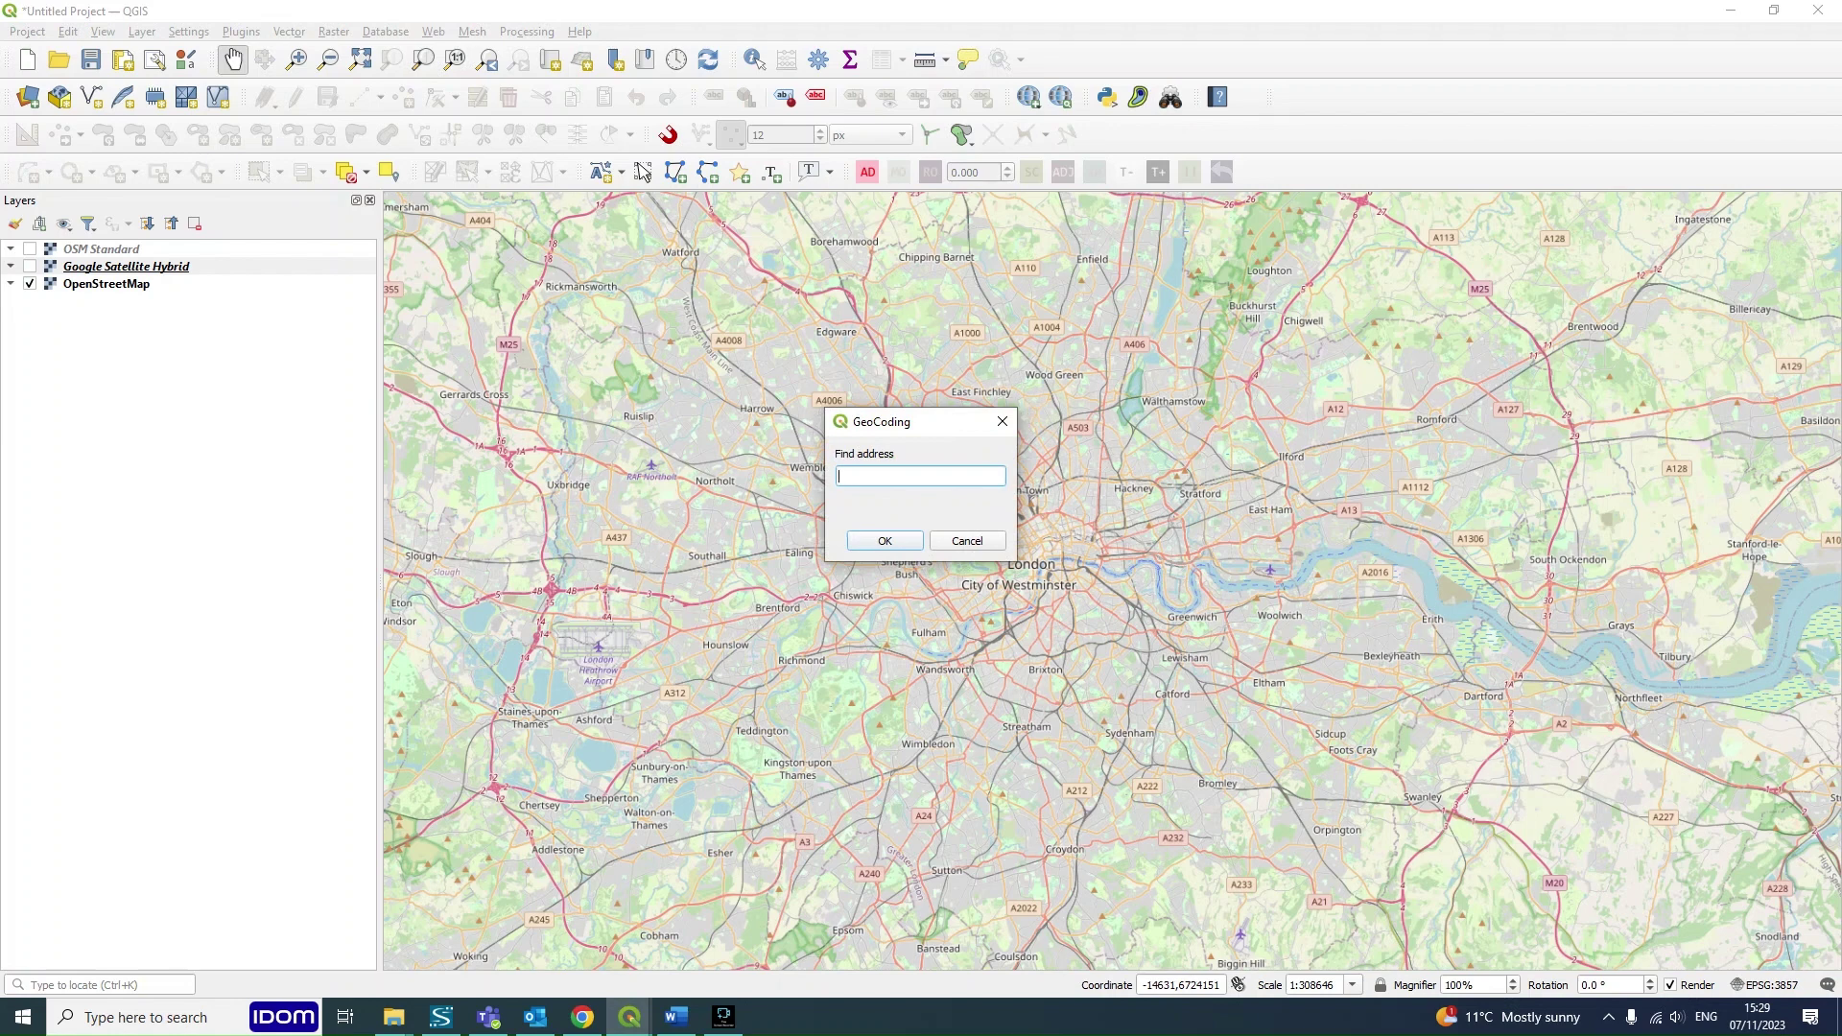
type("E3 2")
type("EA")
left_click(884, 540)
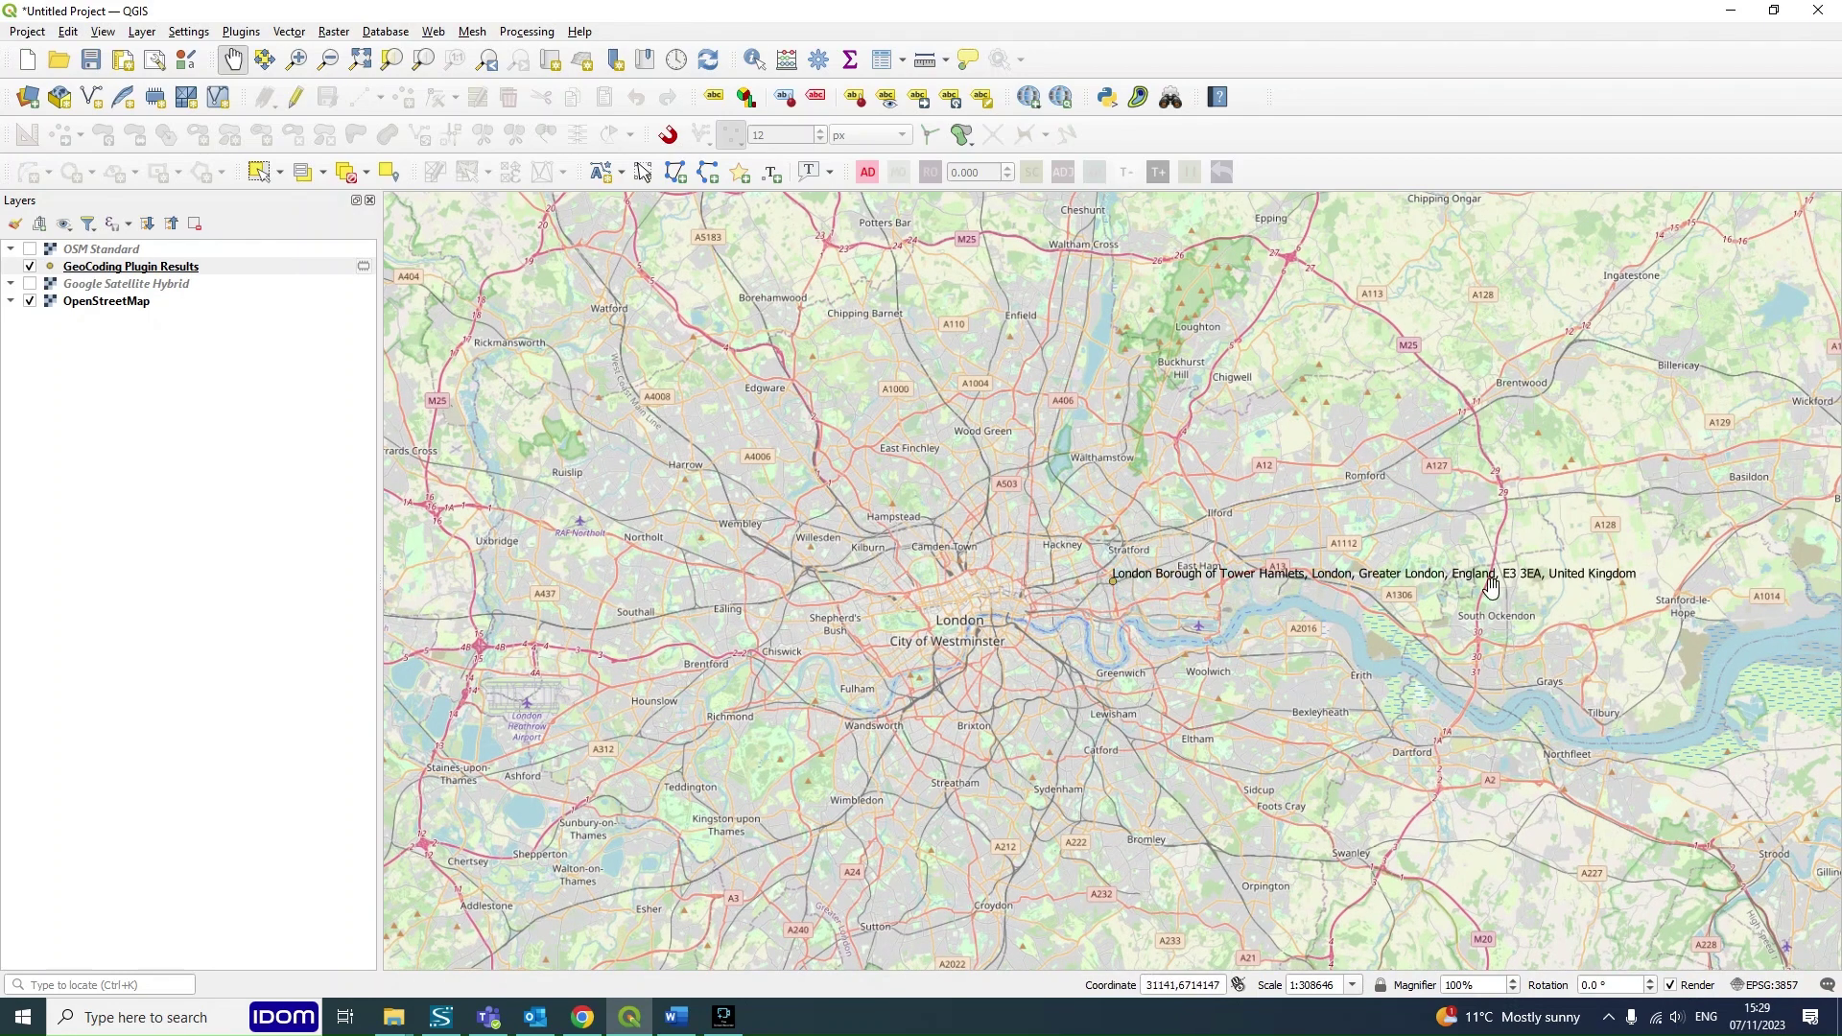
Step: Examine the streets and buildings around the geocoded point near Hancock Road and the Tesco store
scroll(1110, 578, "up", 1)
scroll(1105, 566, "up", 4)
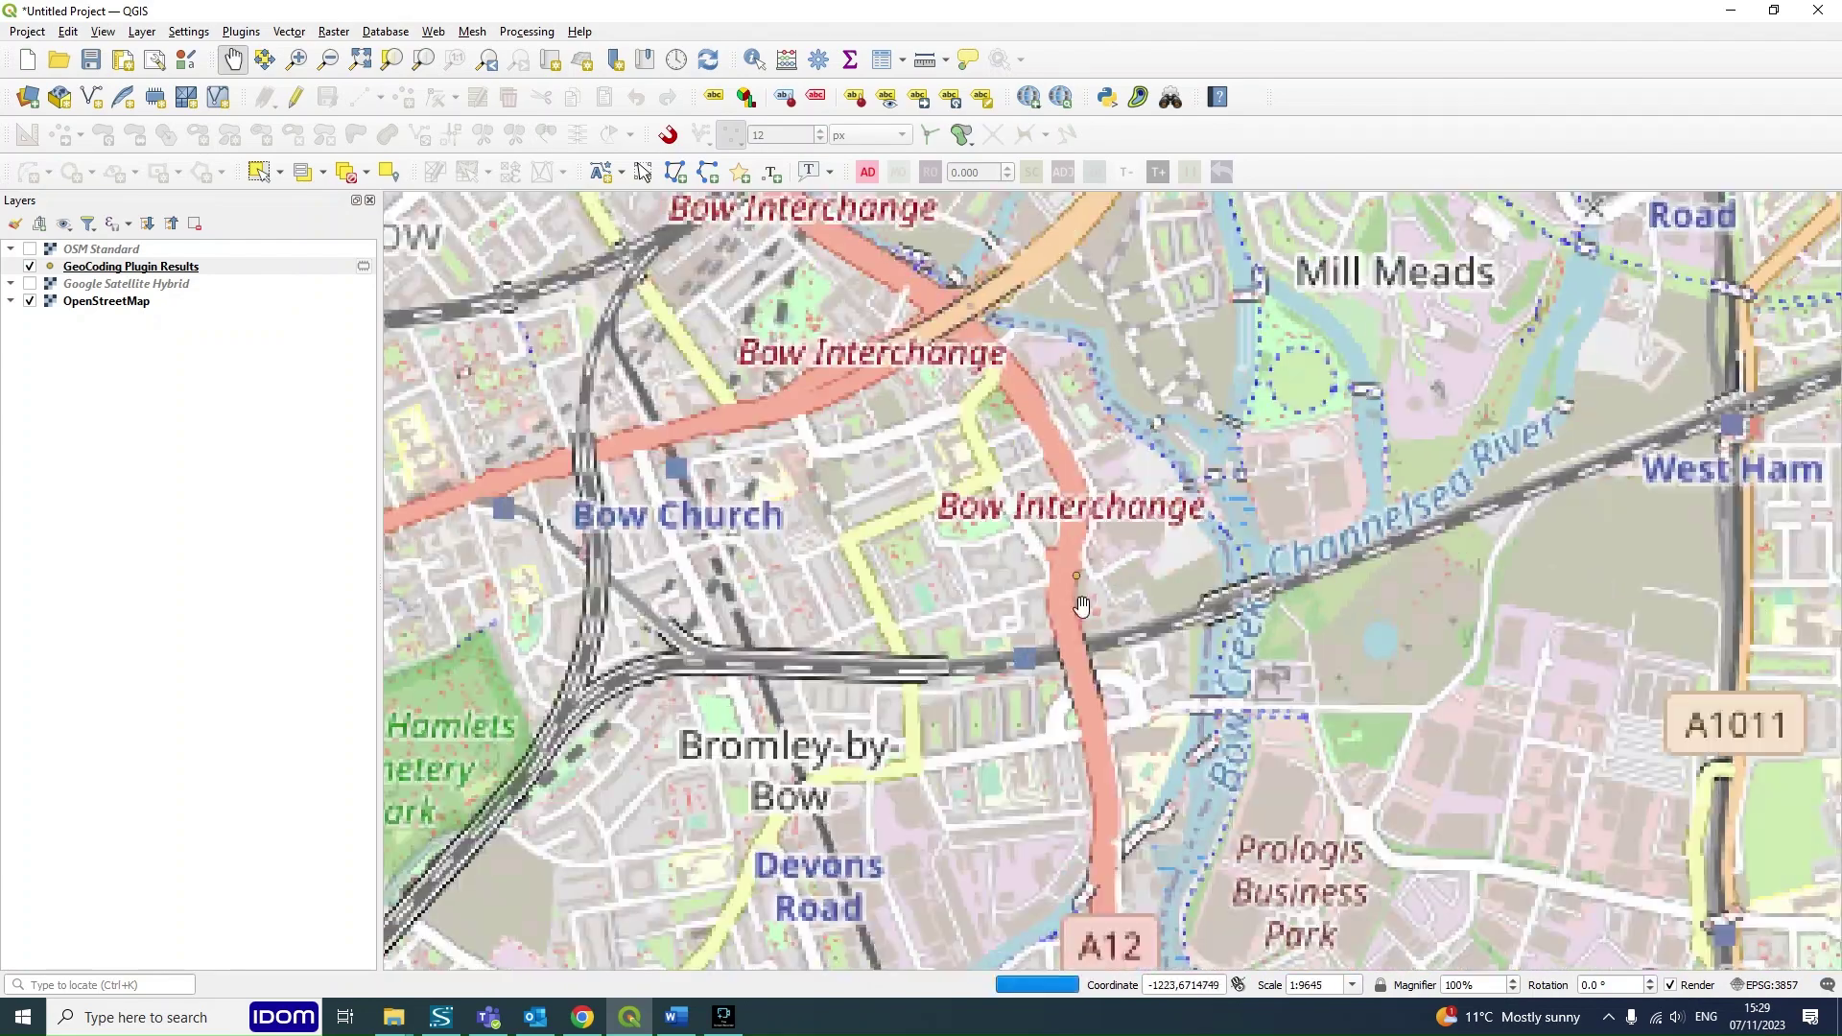
scroll(1105, 566, "up", 1)
scroll(1165, 460, "up", 1)
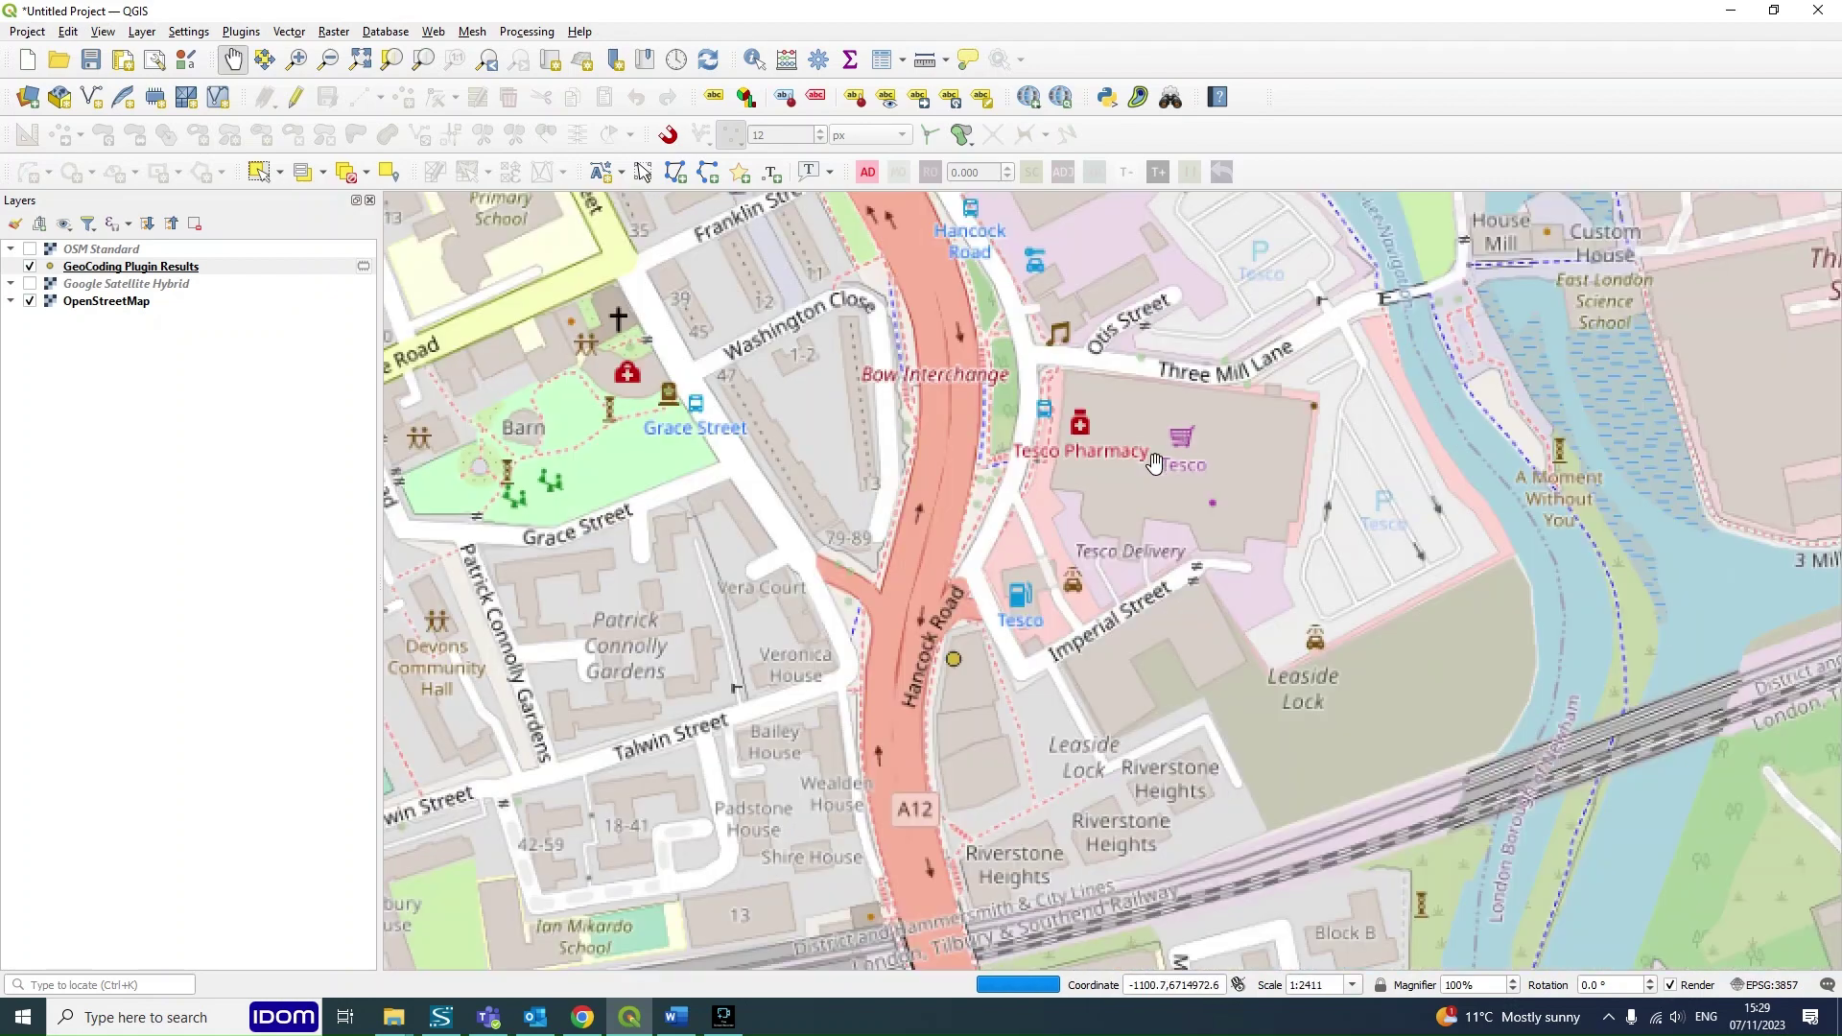
left_click_drag(1150, 502, 1122, 561)
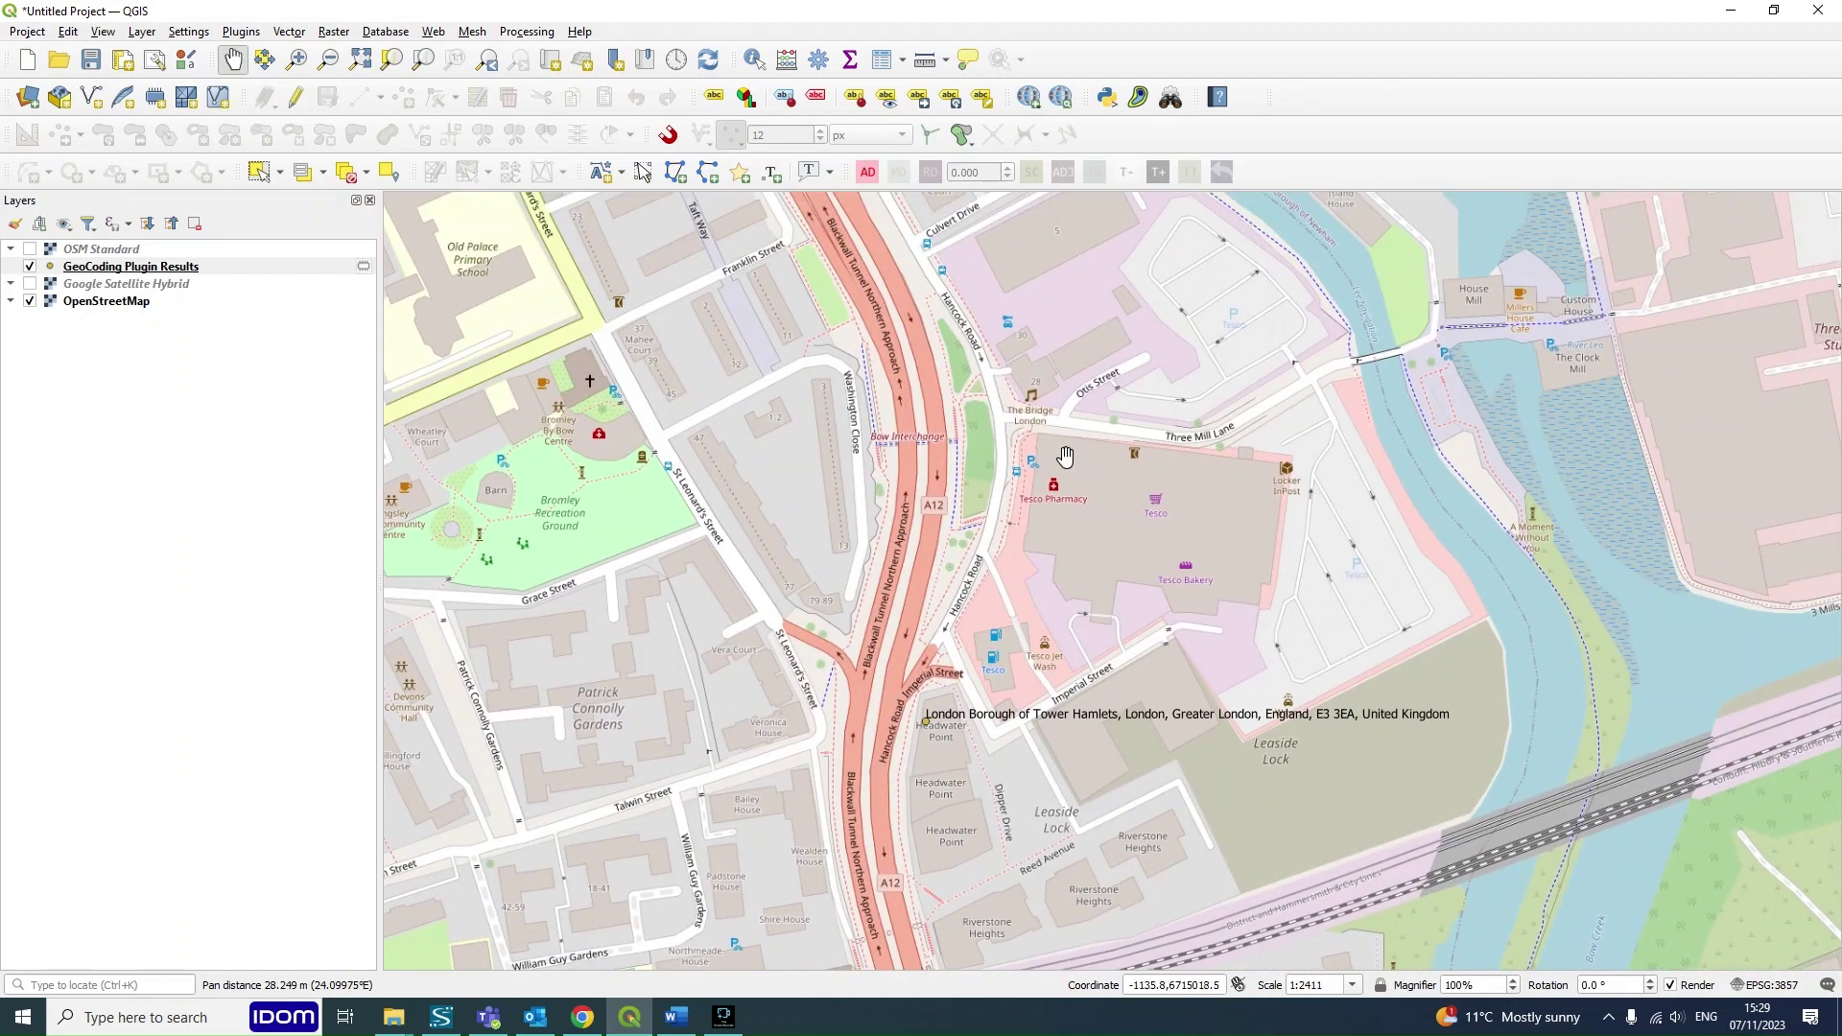
left_click_drag(1249, 605, 1206, 634)
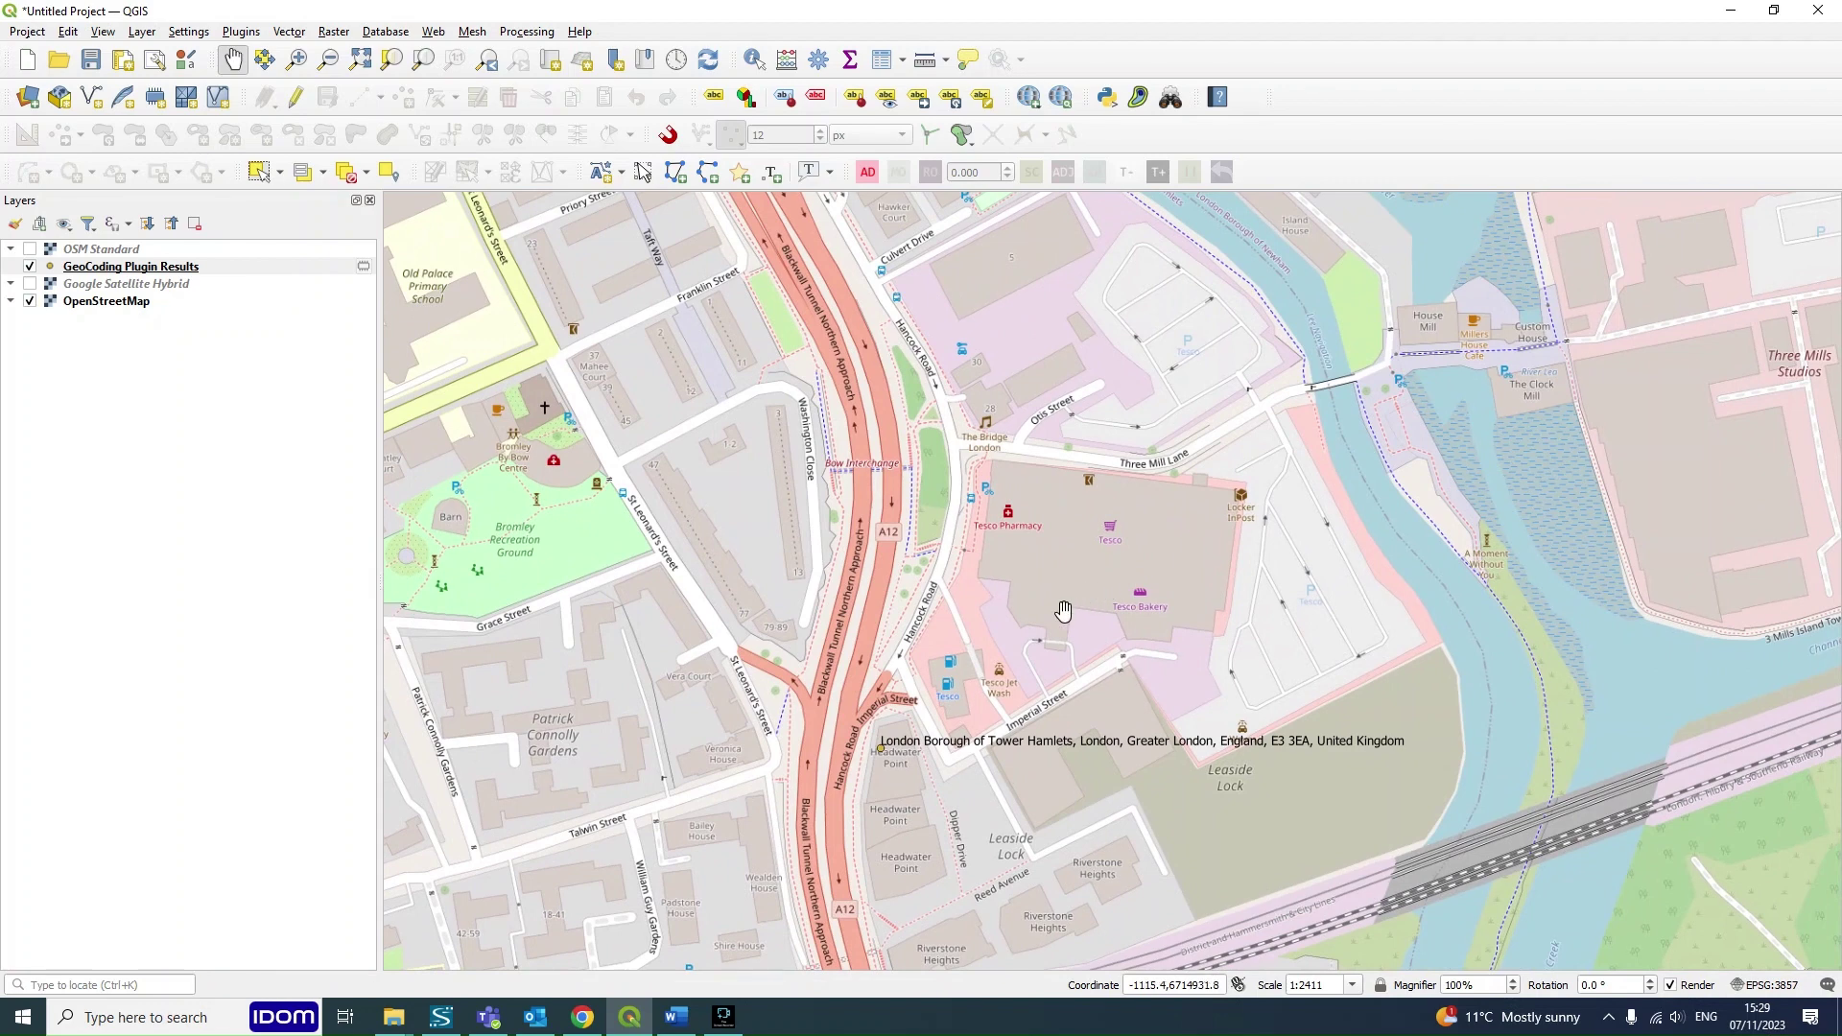
scroll(1061, 608, "up", 1)
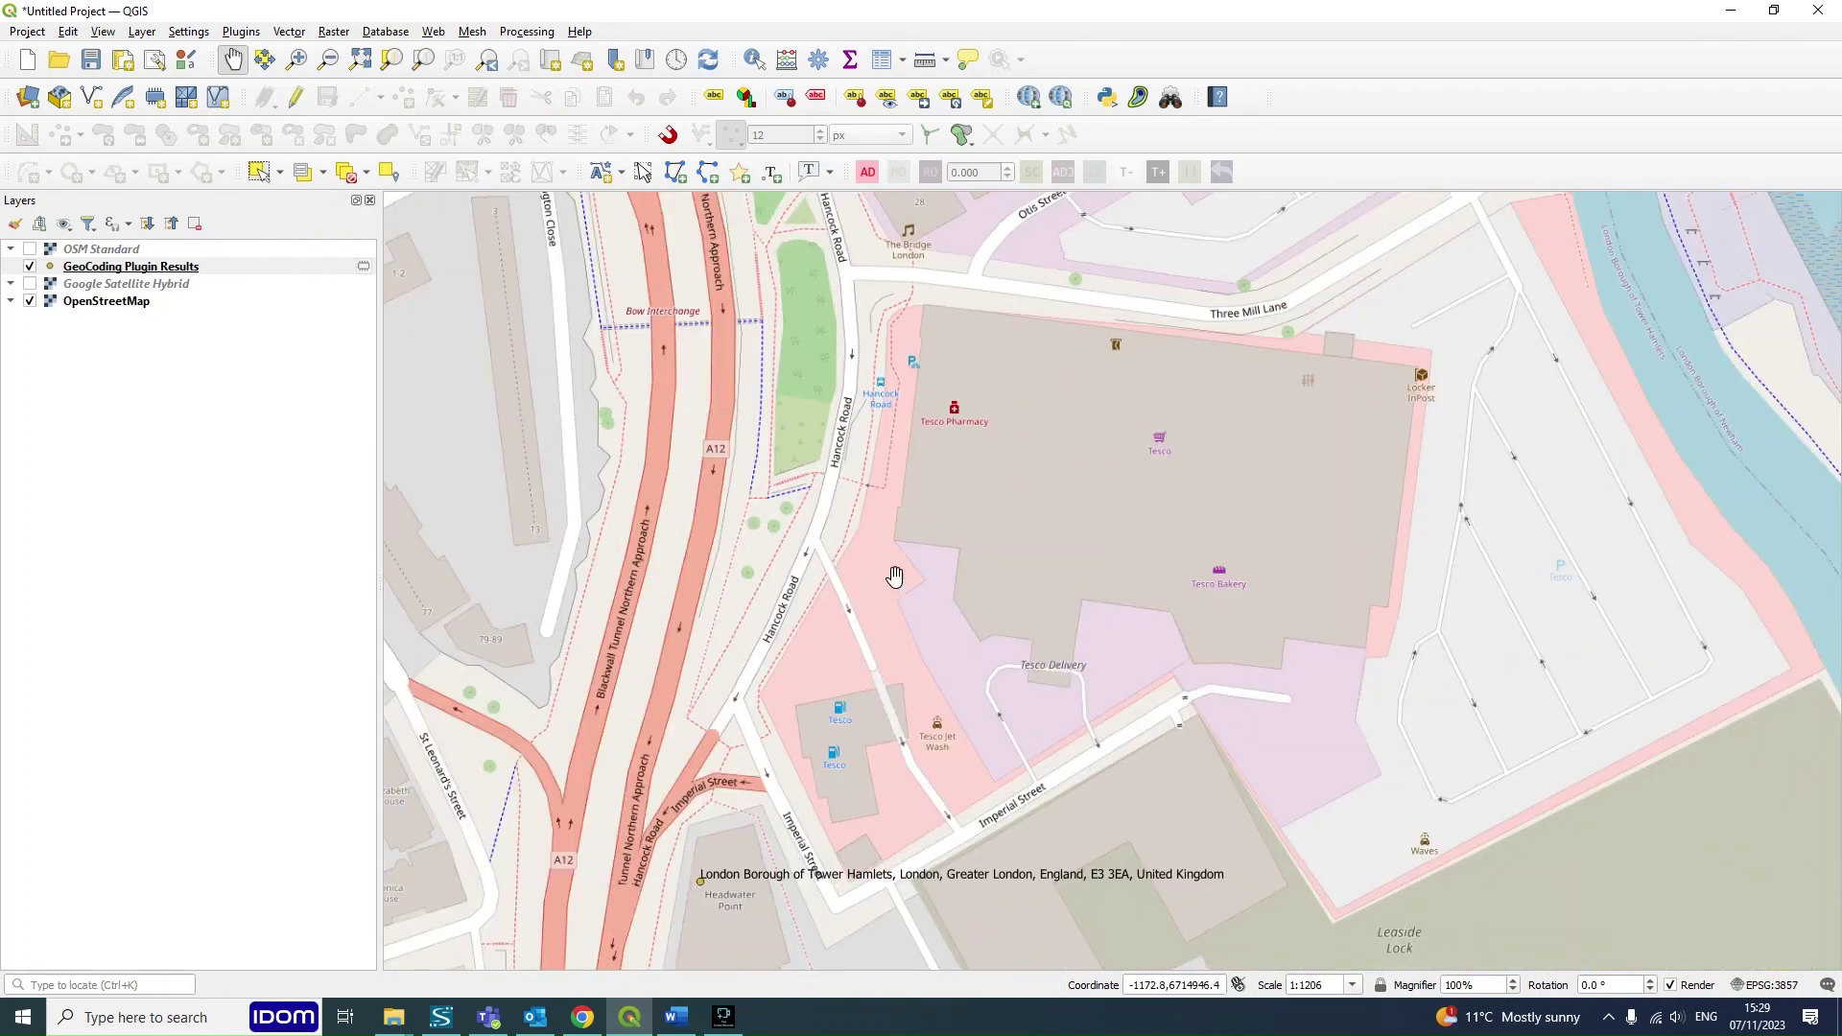
left_click_drag(927, 720, 923, 688)
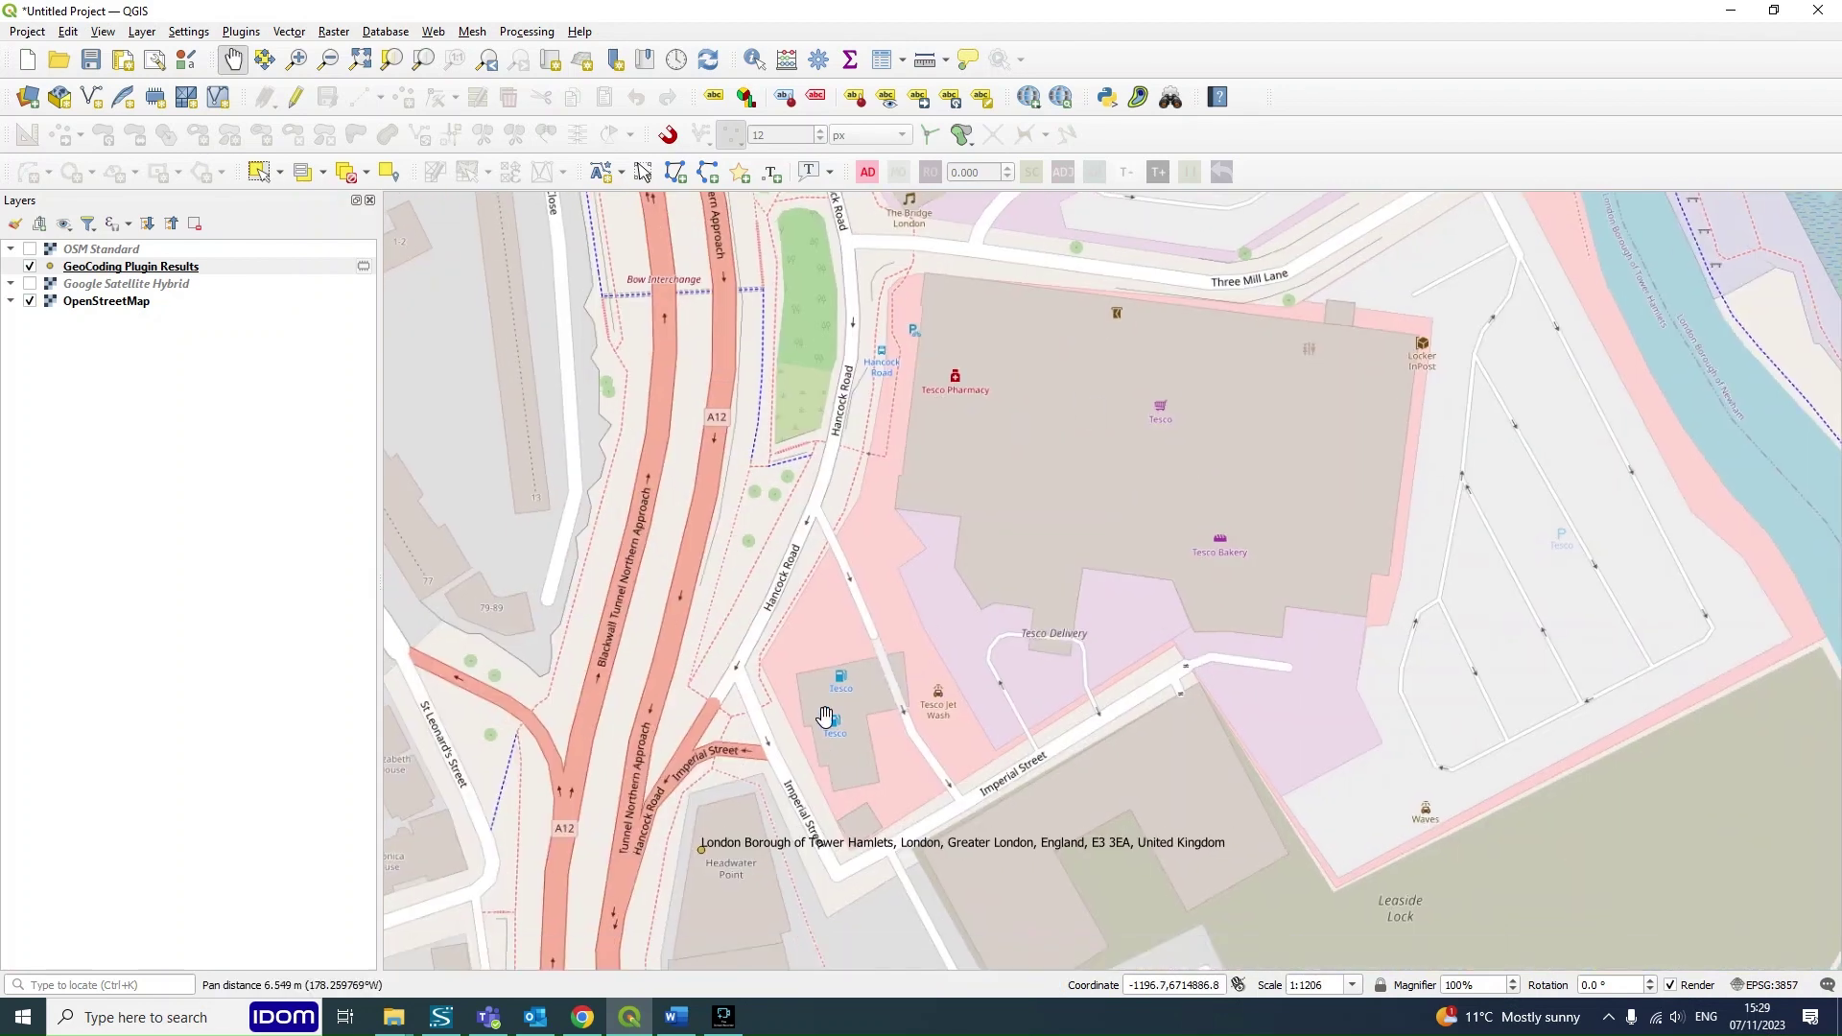